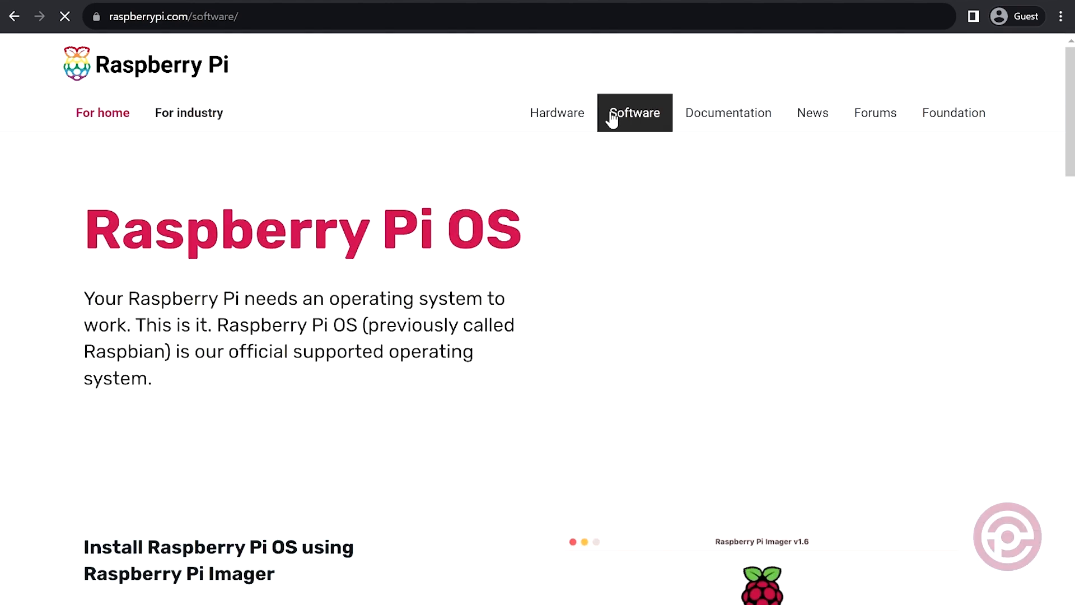
Download Raspberry Pi Imager for Windows from the Raspberry Pi software page.
scroll(613, 119, "down", 6)
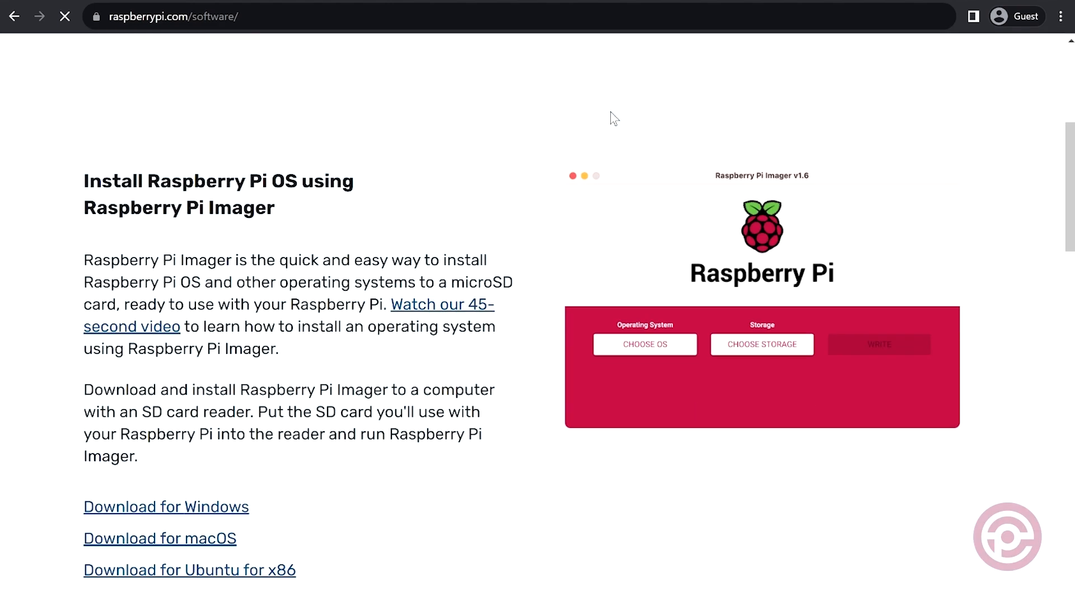
scroll(612, 119, "down", 2)
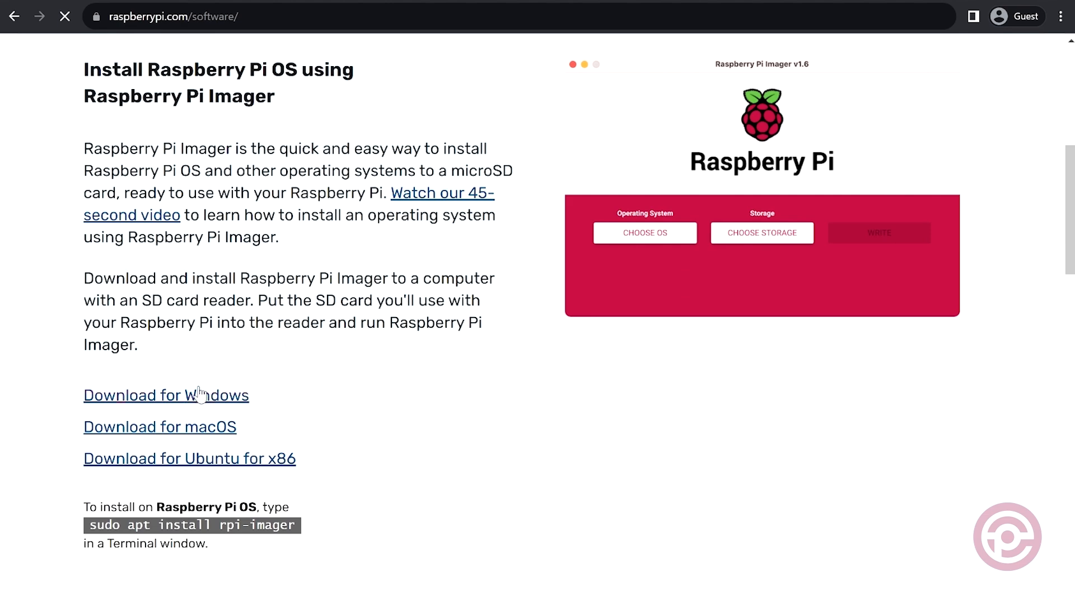
left_click(200, 394)
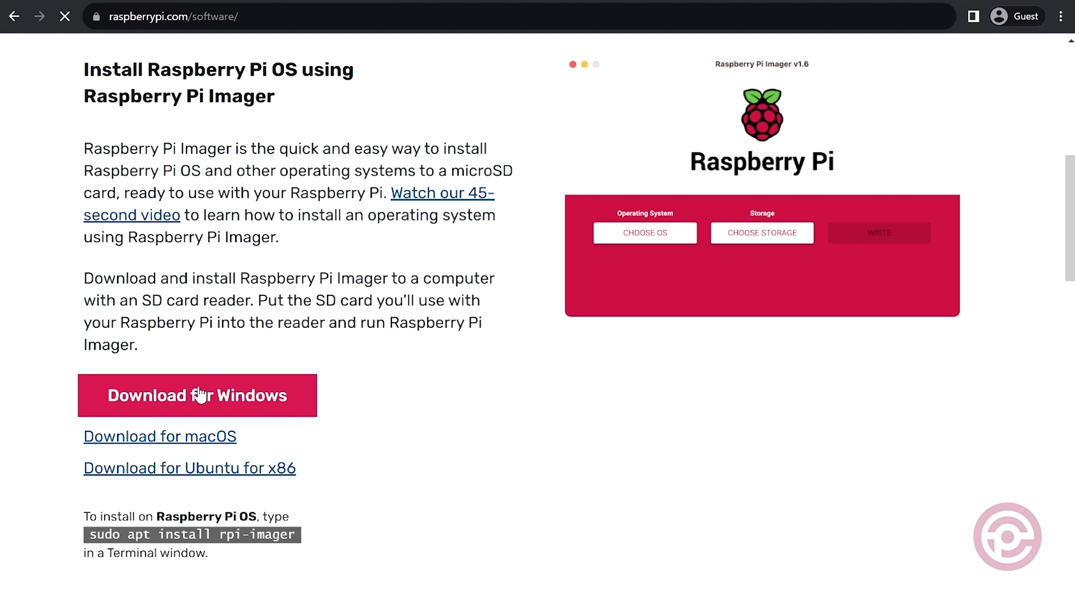
Install Raspberry Pi Imager 1.7.5 and finish its setup with the option to run the program.
scroll(201, 394, "up", 1)
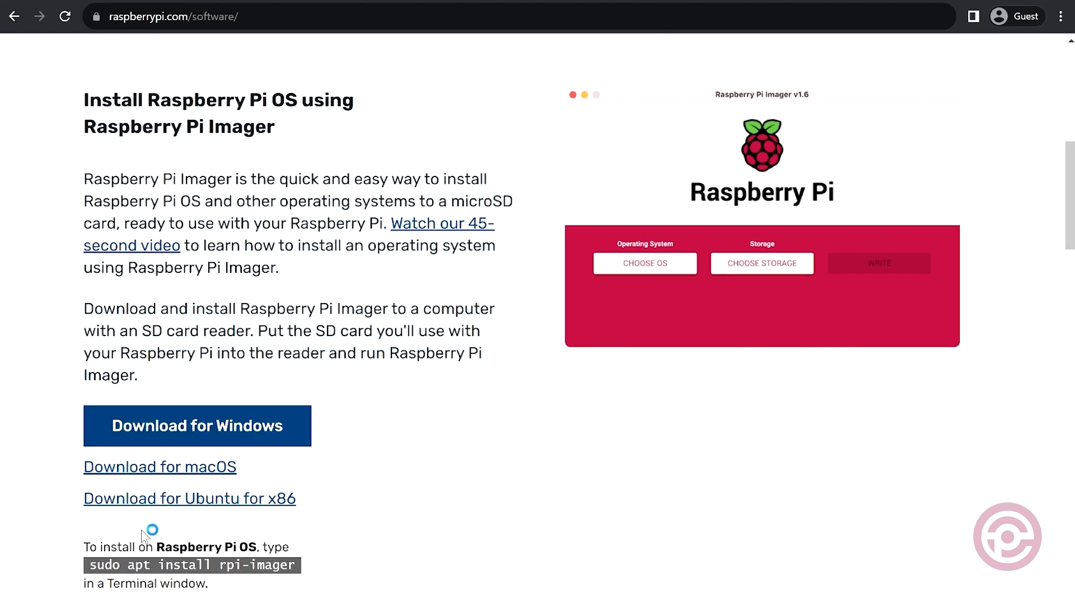
left_click(633, 450)
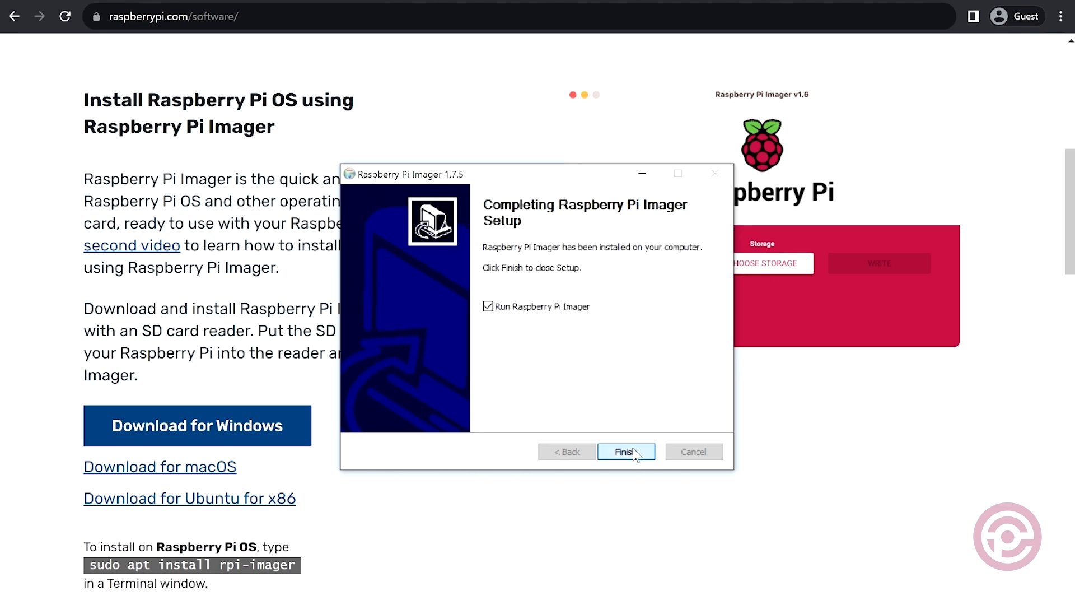
left_click(633, 451)
Choose SD Card Boot from the bootloader images under Misc utility images as the operating system.
left_click(415, 429)
scroll(415, 429, "down", 5)
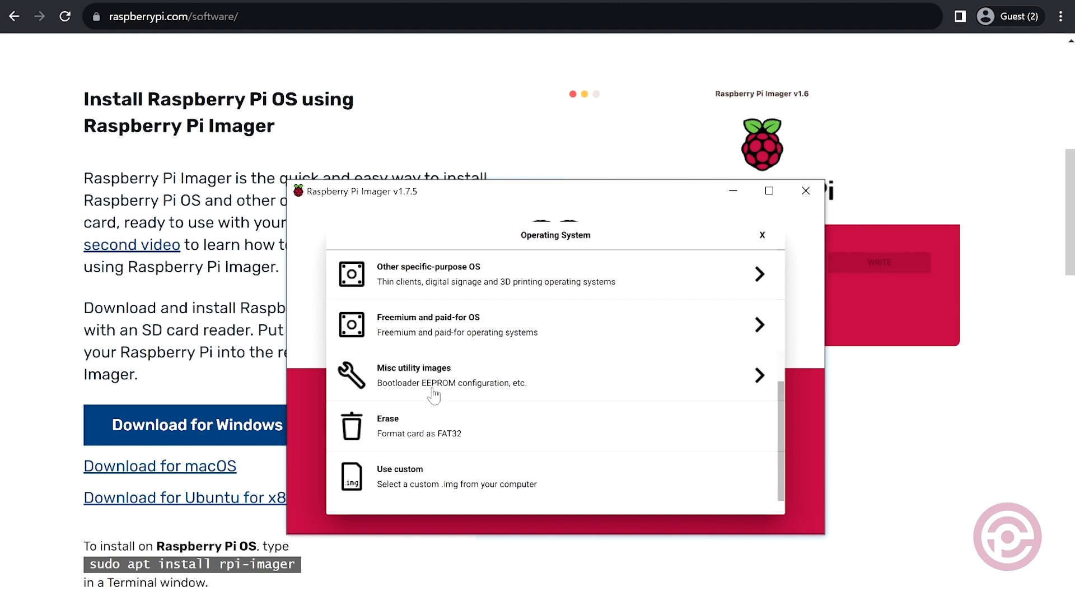
left_click(434, 396)
left_click(458, 335)
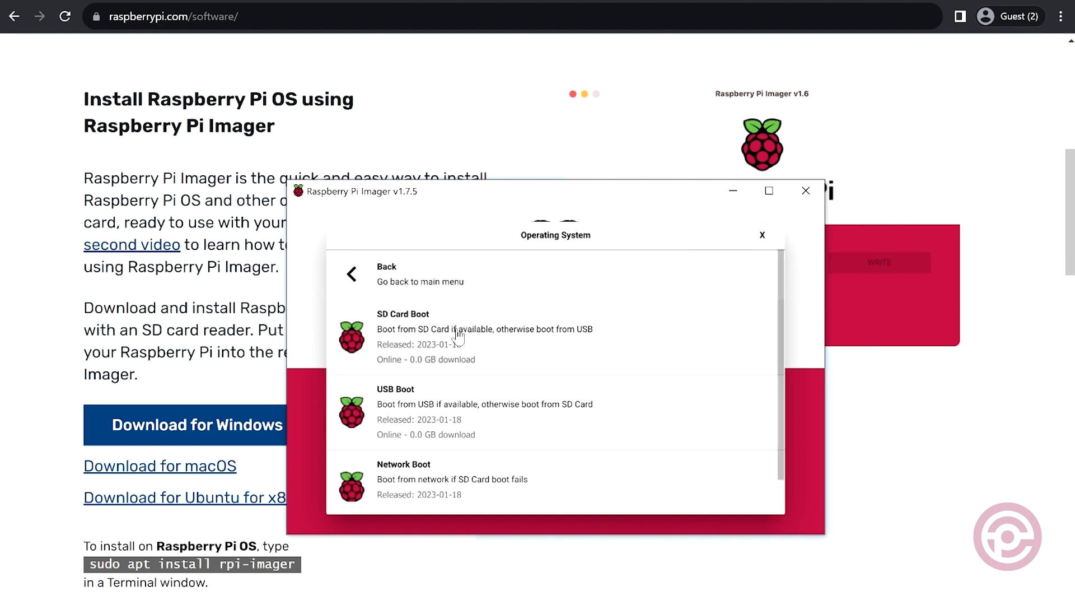
left_click(462, 339)
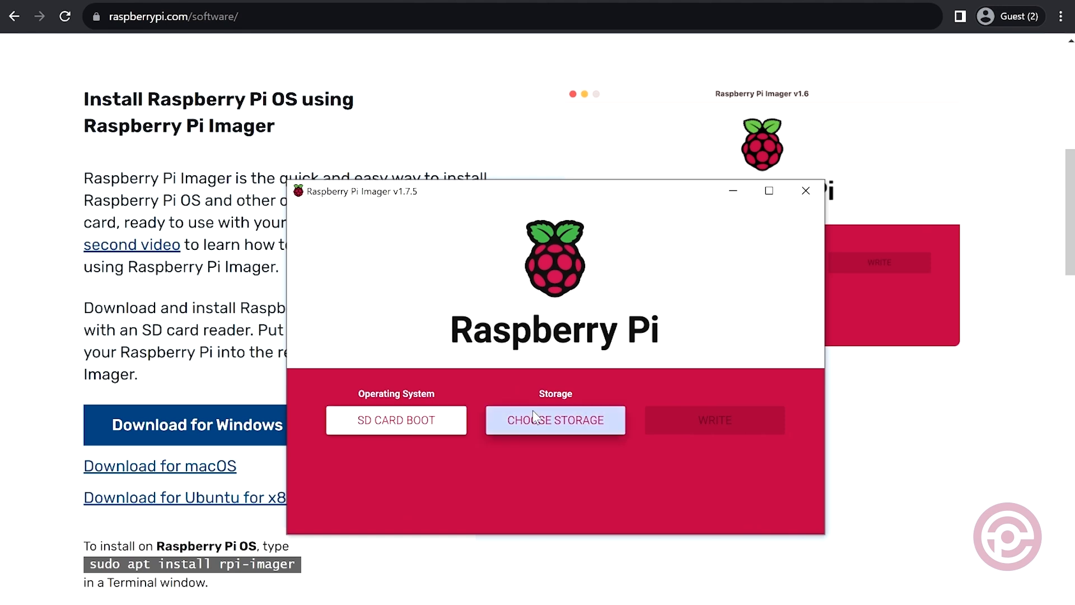
Write the SD Card Boot image to the 196.9 GB SDXC card, accepting data erasure, and close Raspberry Pi Imager.
left_click(534, 416)
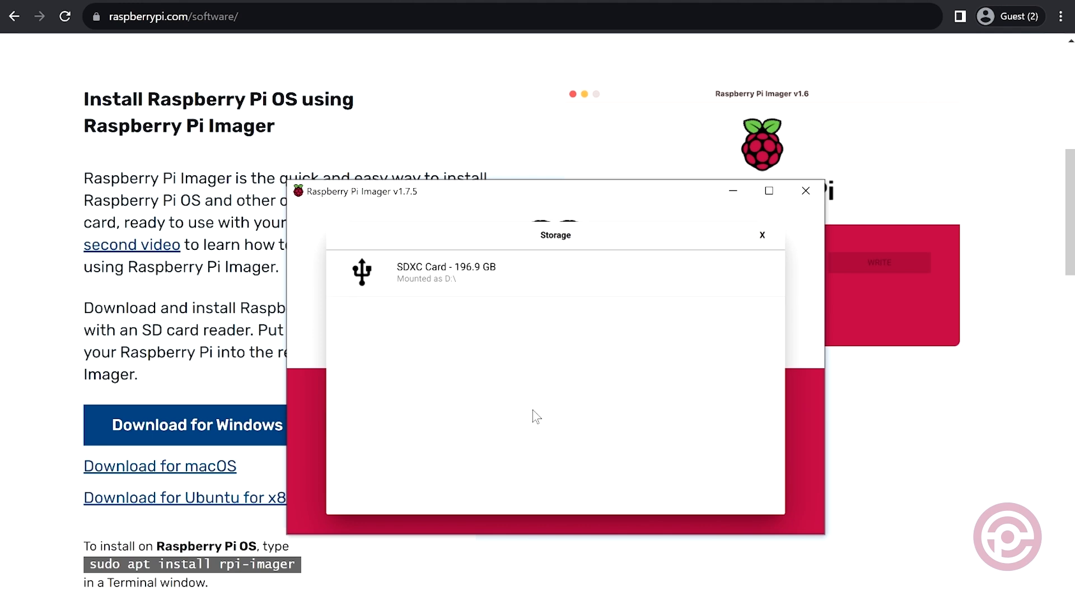
left_click(512, 287)
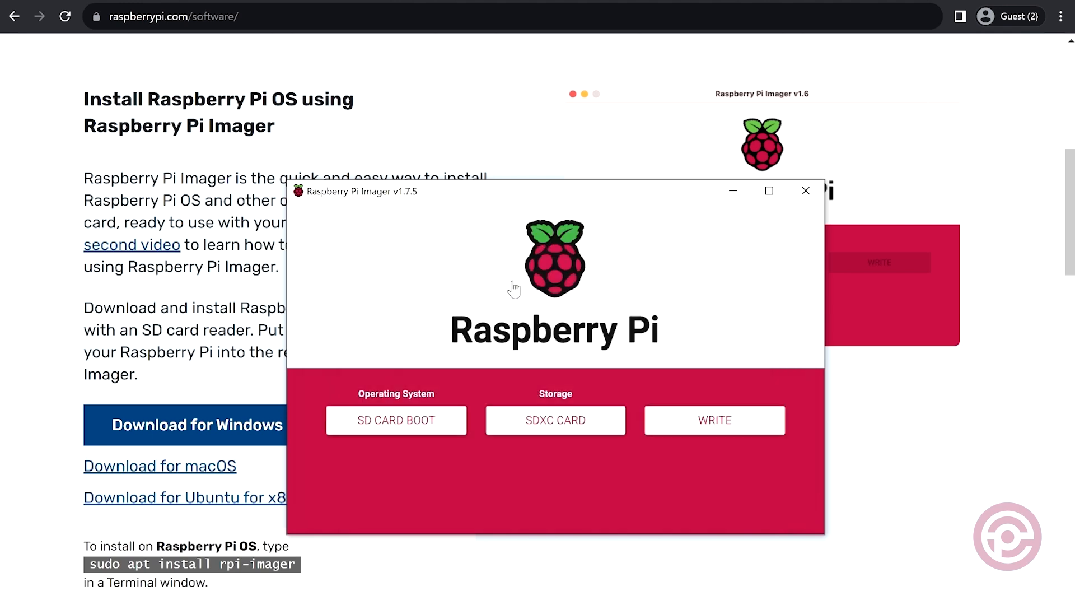
left_click(715, 428)
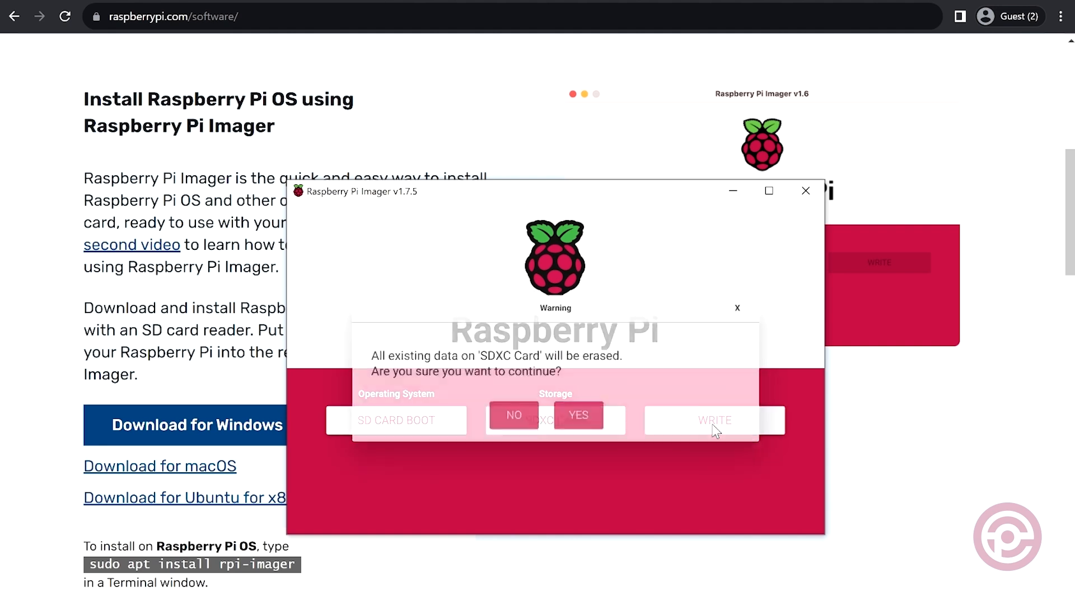
left_click(577, 418)
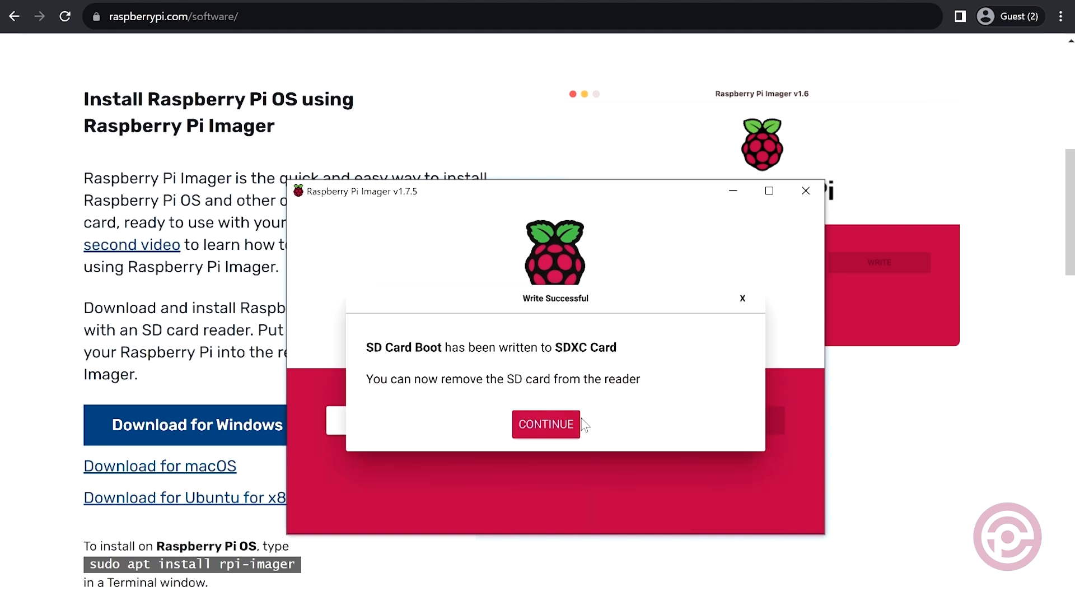
left_click(547, 427)
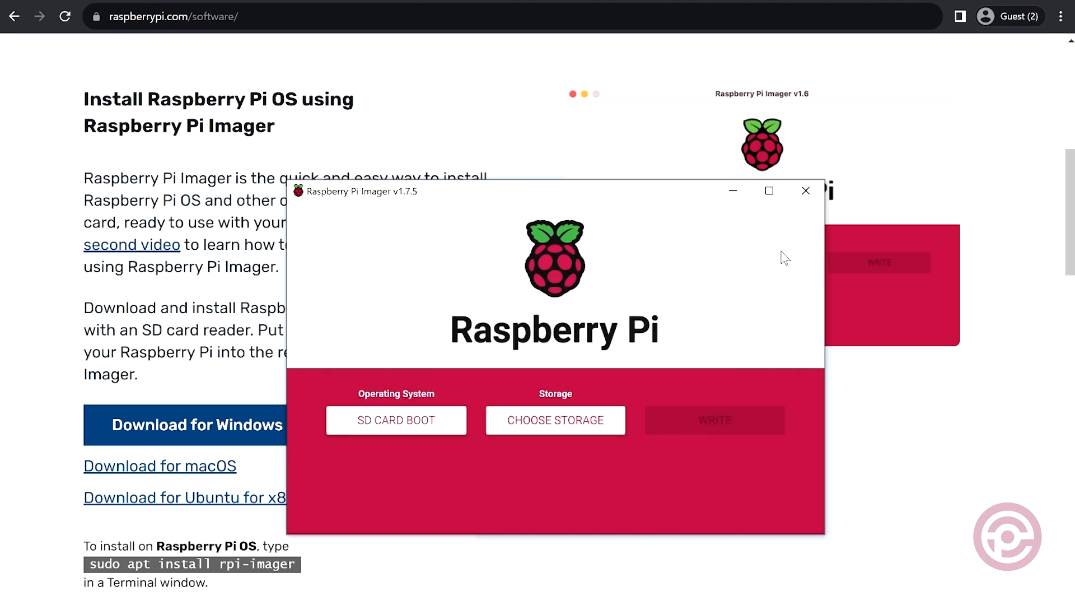
left_click(818, 191)
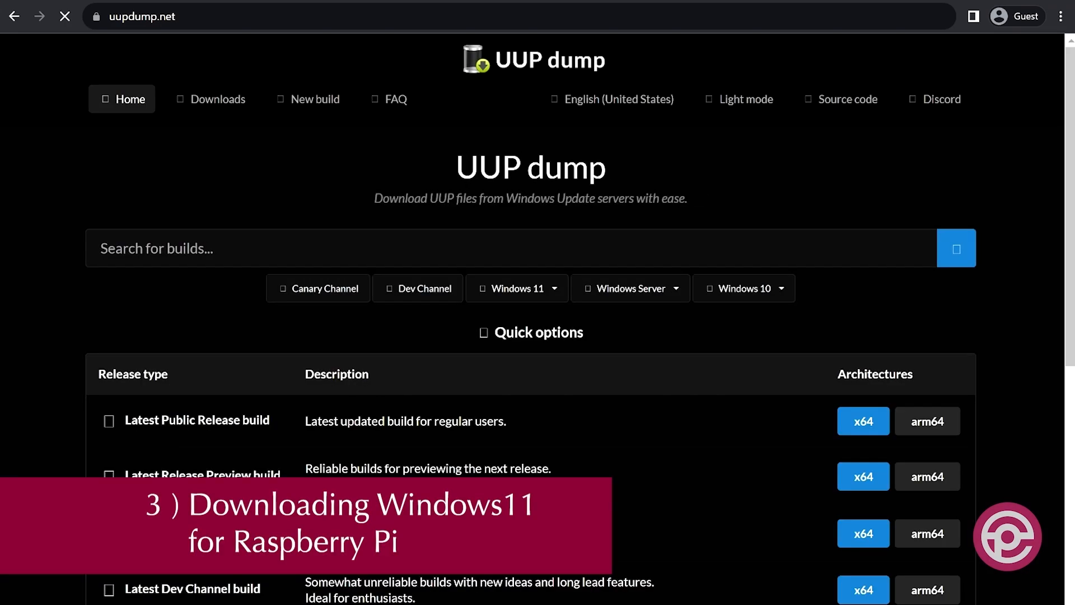
Open the Windows 11 Insider Preview 25915.1000 (rs_prerelease) arm64 build from the recently added builds on UUP dump.
scroll(243, 395, "down", 5)
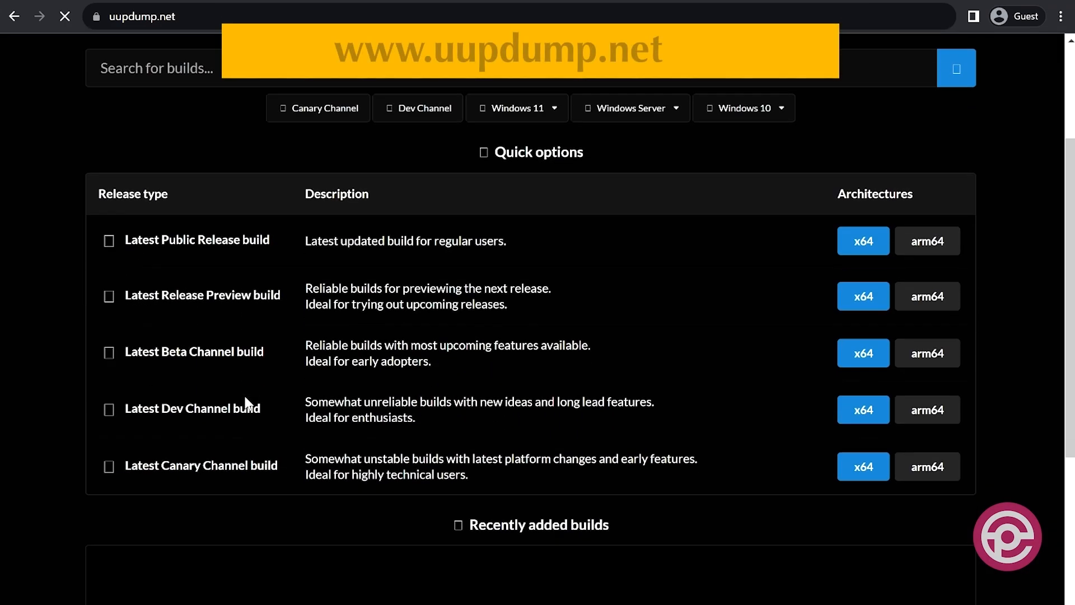
scroll(246, 403, "down", 4)
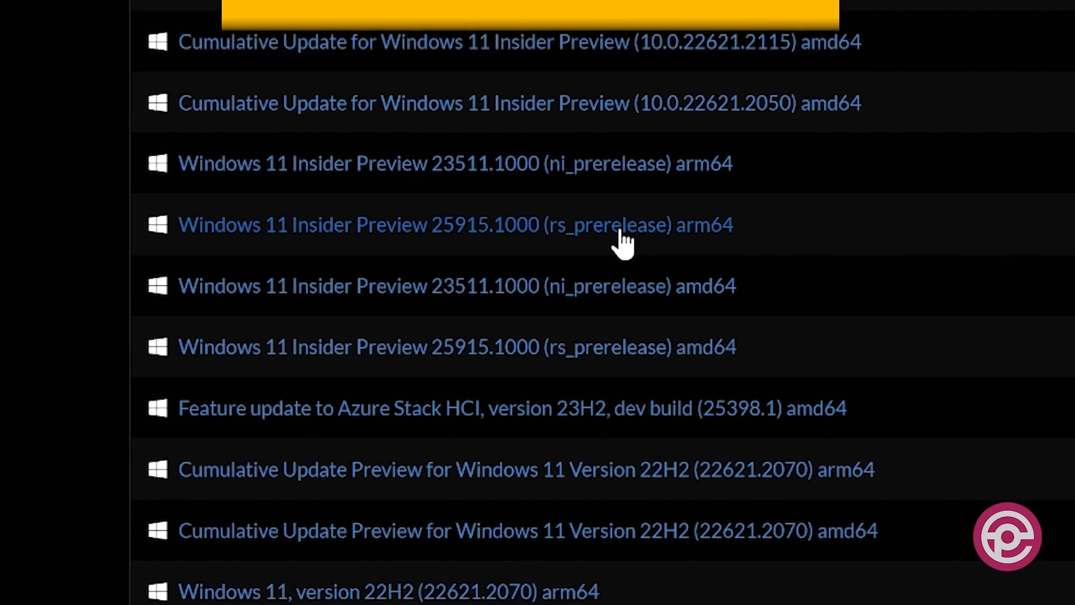
left_click(358, 395)
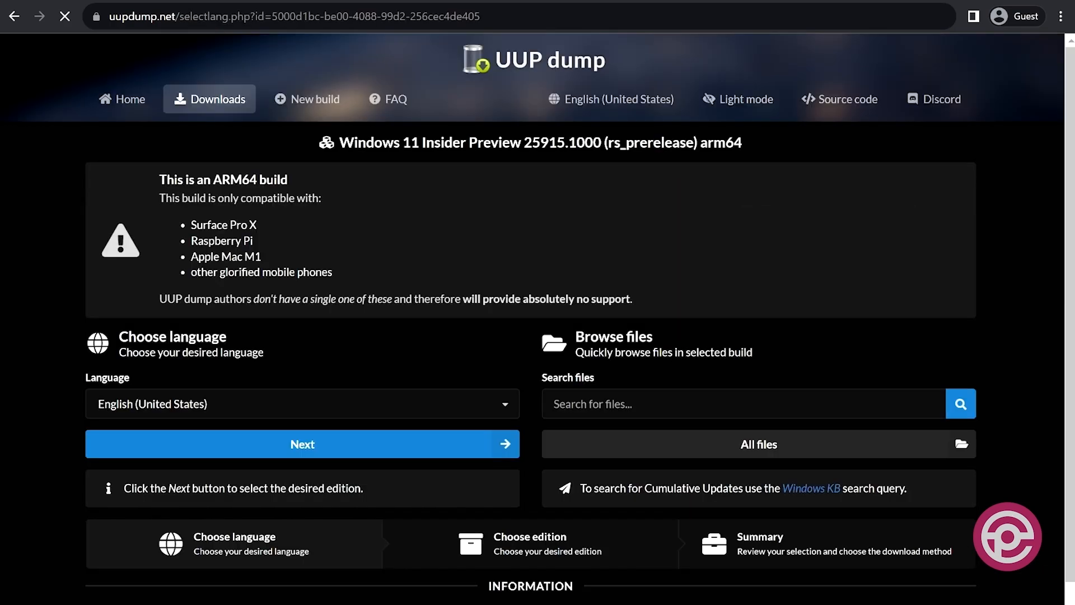
Choose English (United States) as the build language and continue with the Windows Home and Windows Pro editions.
left_click(283, 406)
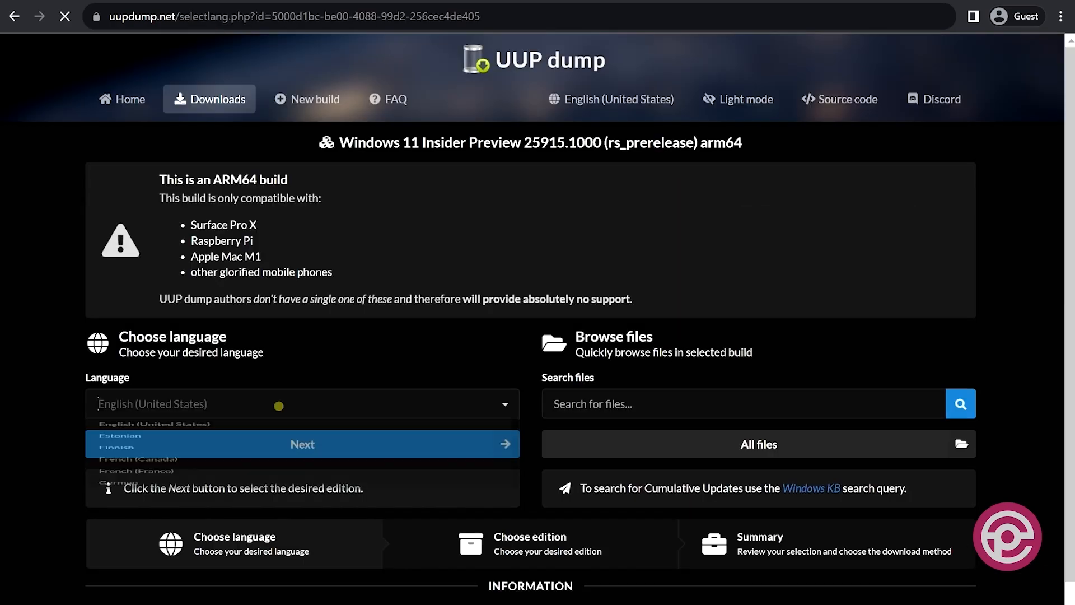
left_click(216, 441)
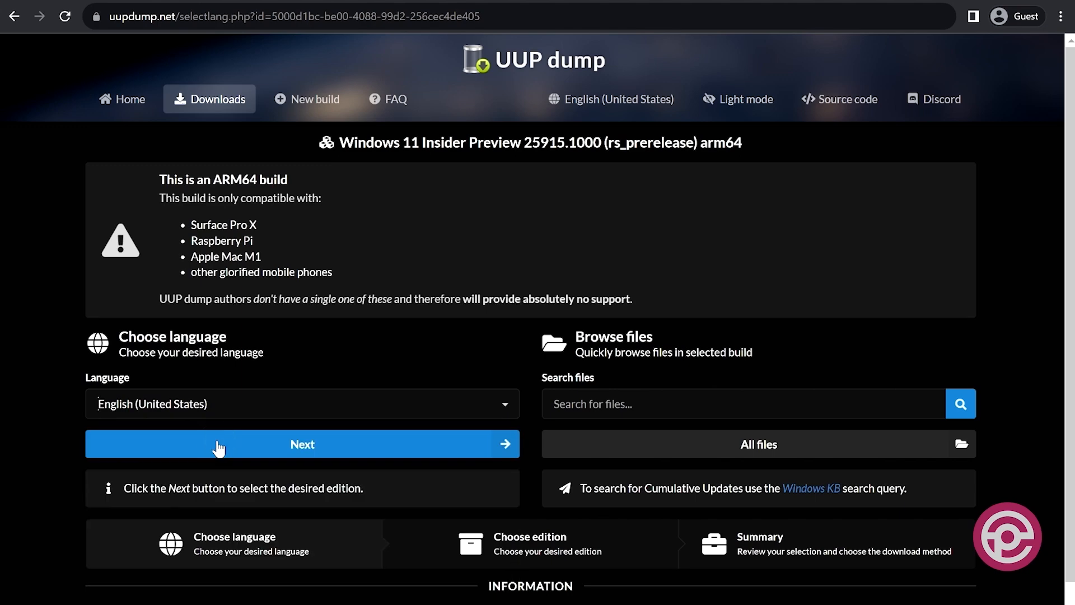
left_click(218, 443)
scroll(216, 438, "down", 2)
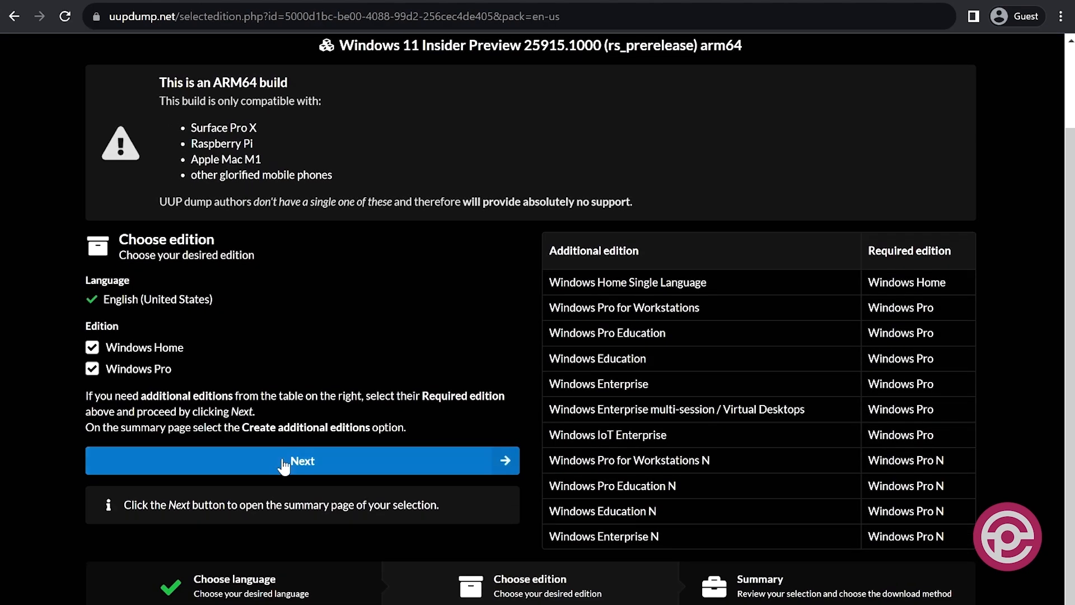
left_click(285, 464)
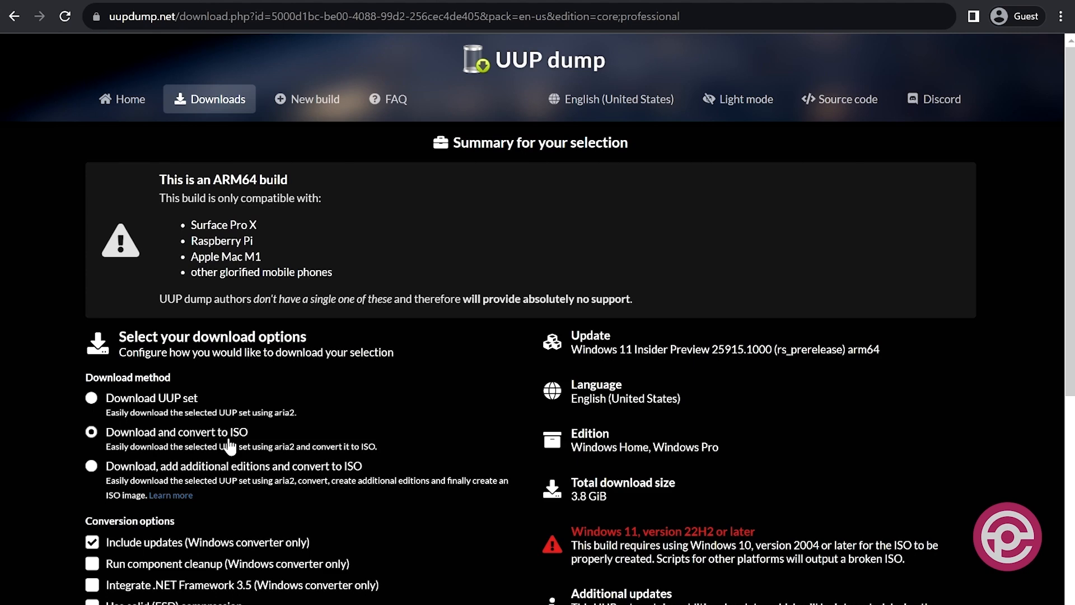
Create the download package with the Download and convert to ISO method and updates included.
scroll(222, 448, "down", 3)
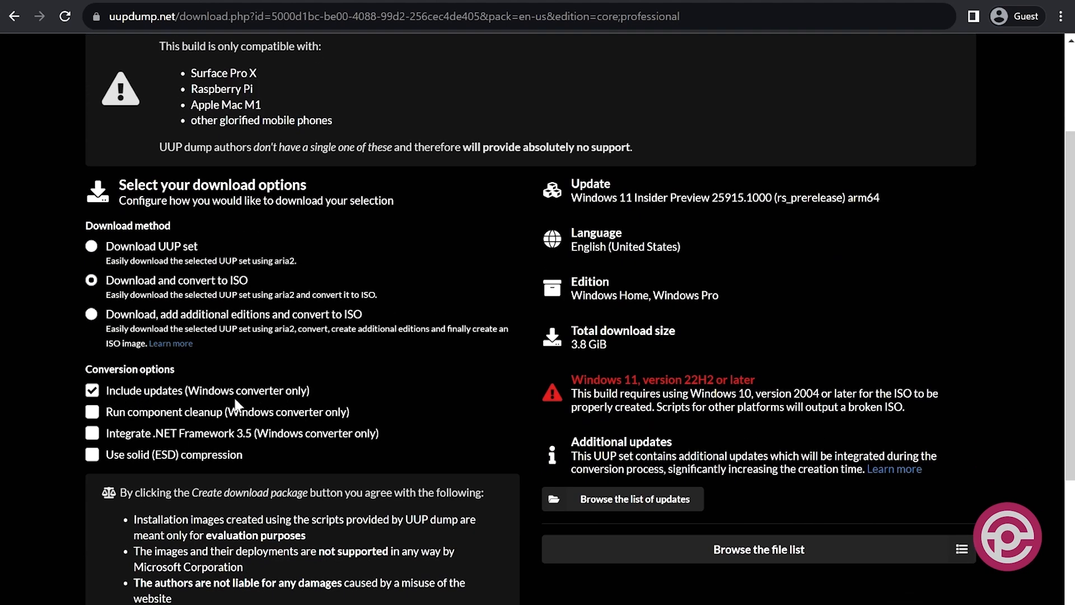
scroll(257, 426, "down", 3)
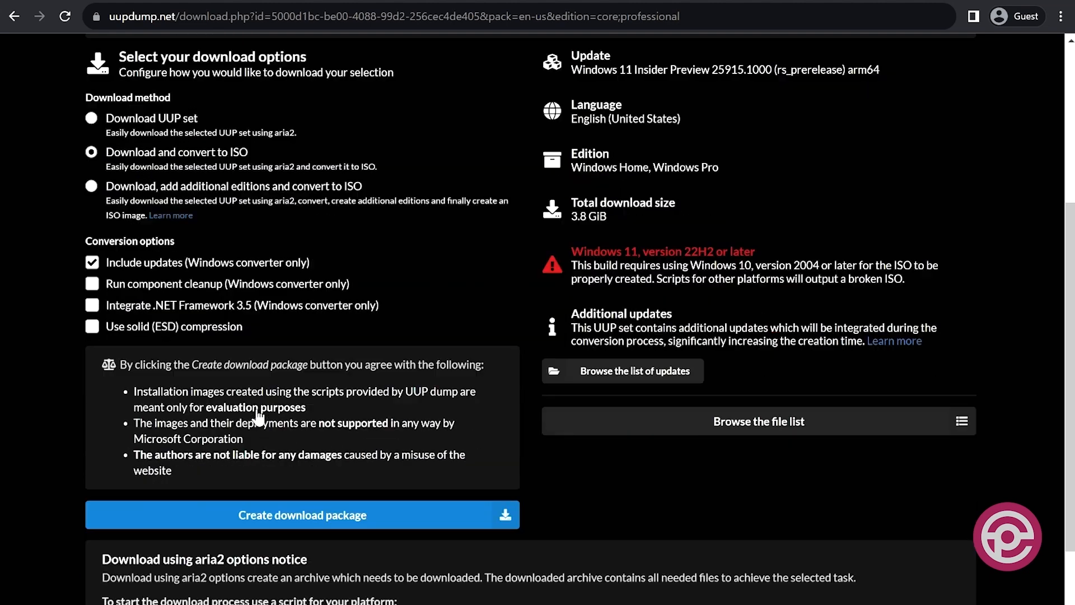
left_click(292, 491)
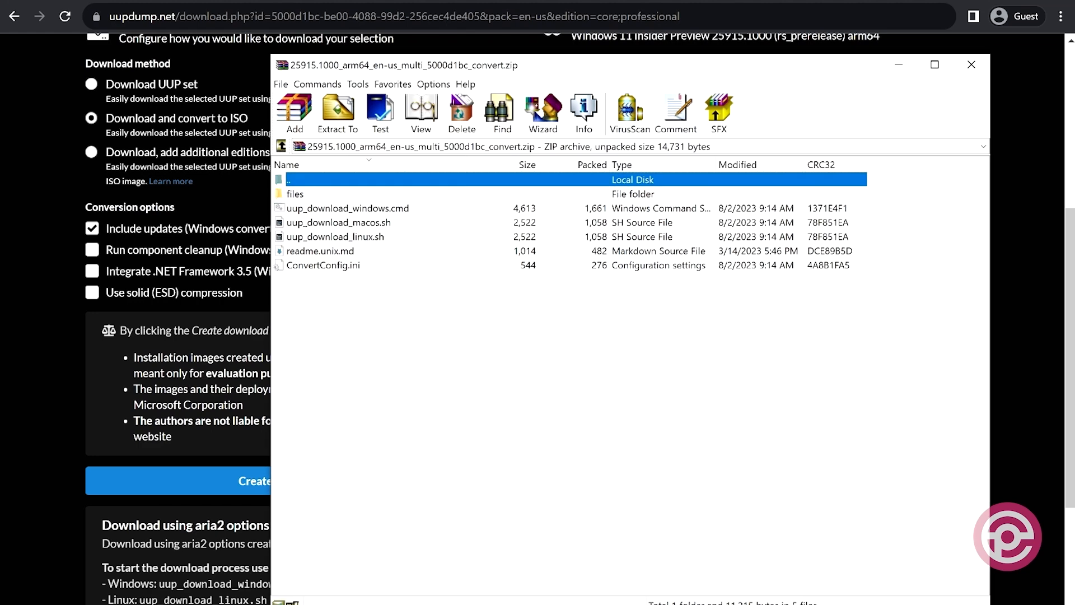
Extract the downloaded UUP archive to a folder named win11 on the Desktop and close the archive.
left_click(339, 112)
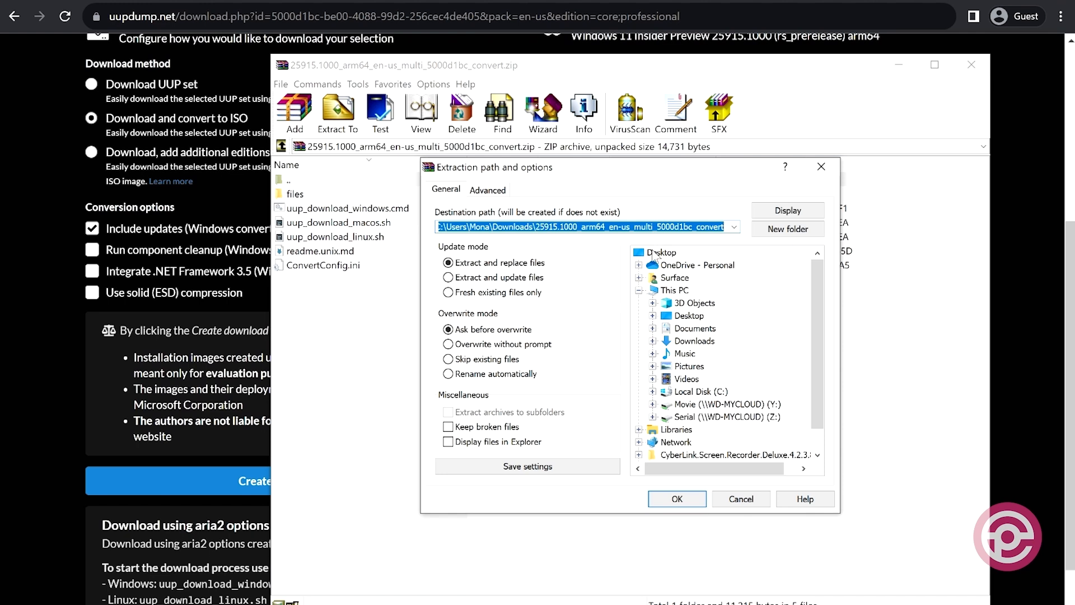
left_click(656, 254)
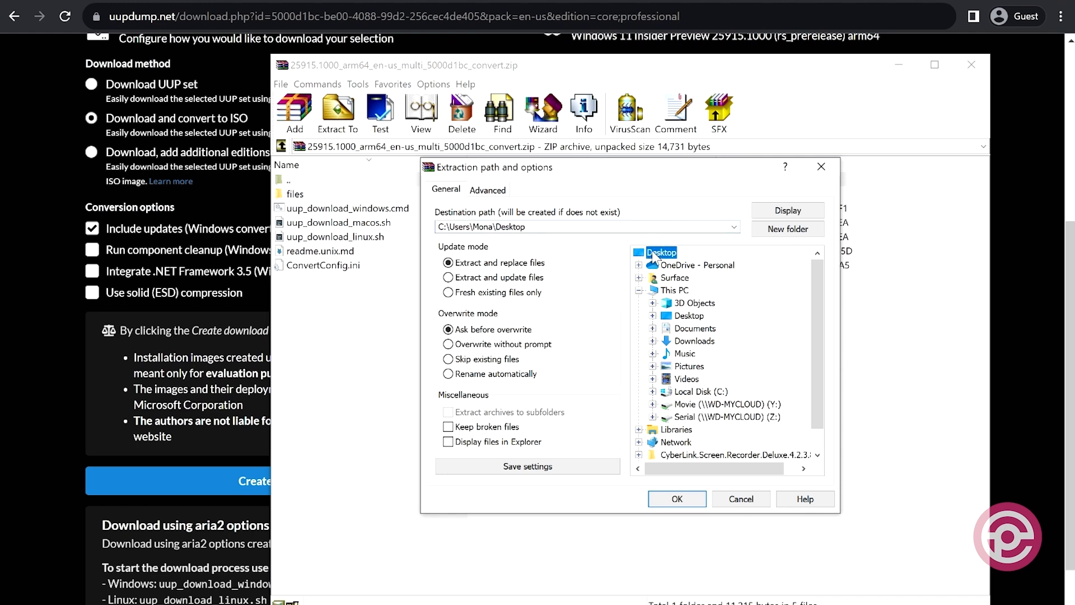
double_click(573, 227)
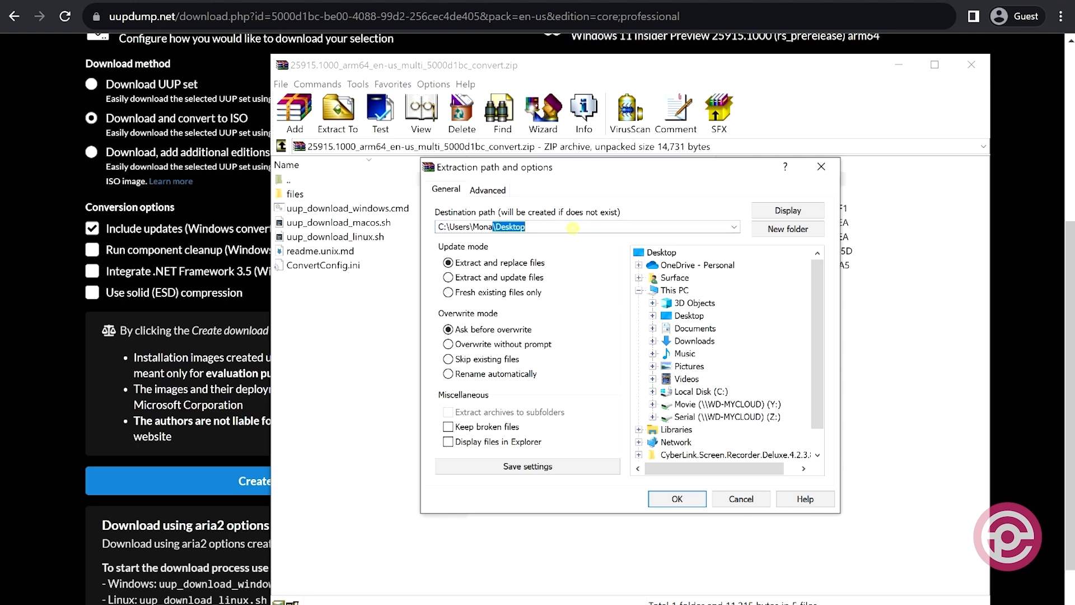
left_click(572, 228)
type("\\")
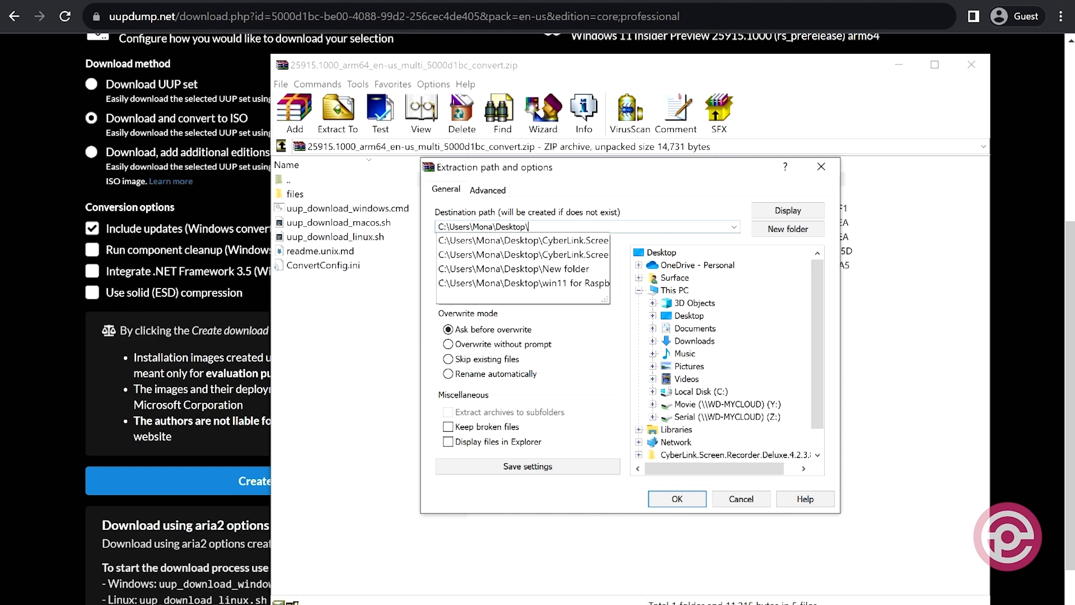
type("win11")
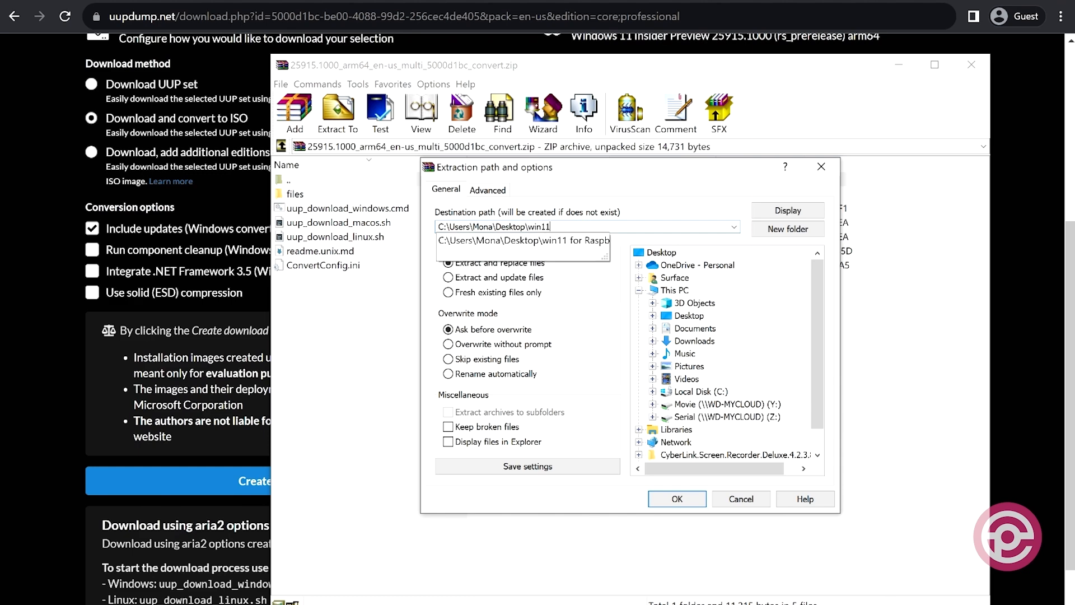
key("Return")
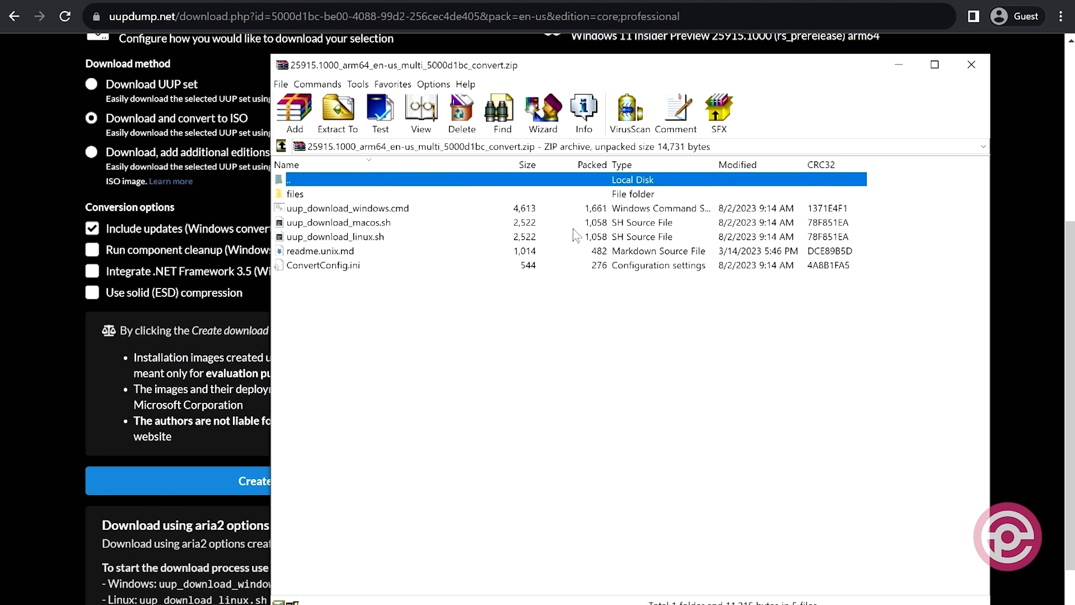
left_click(972, 66)
In File Explorer, run the uup_download_windows script from the Desktop's win11 folder to build the Windows ISO.
key("super+e")
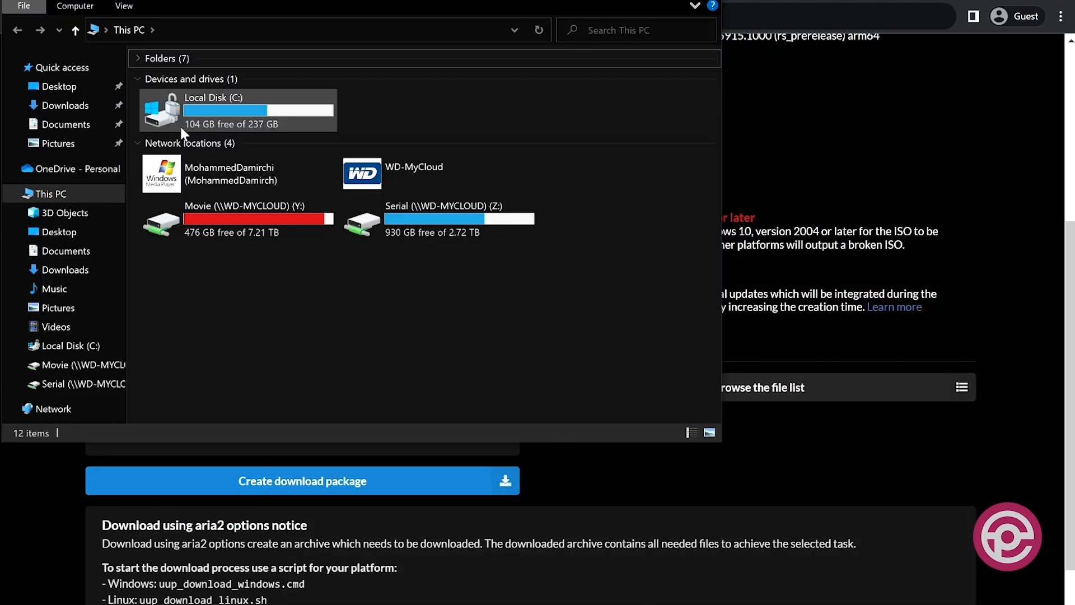
left_click(84, 88)
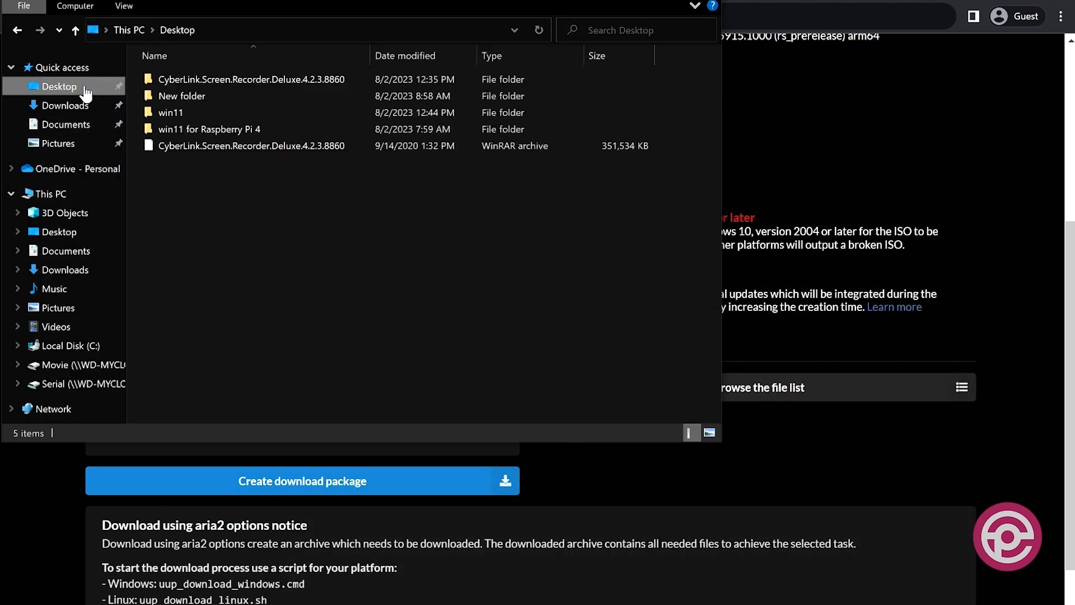
double_click(225, 115)
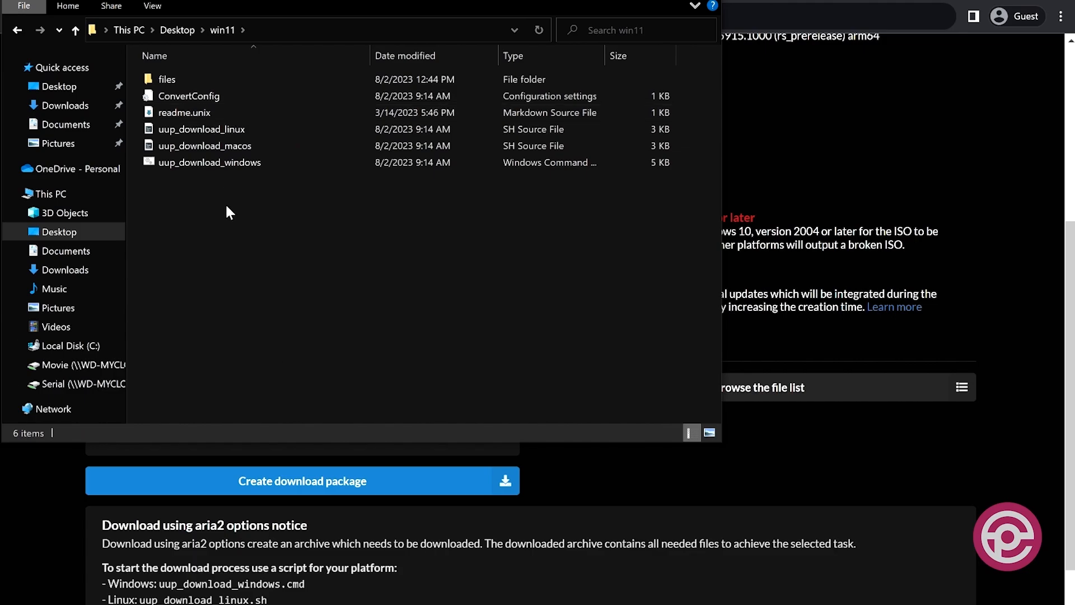
double_click(184, 161)
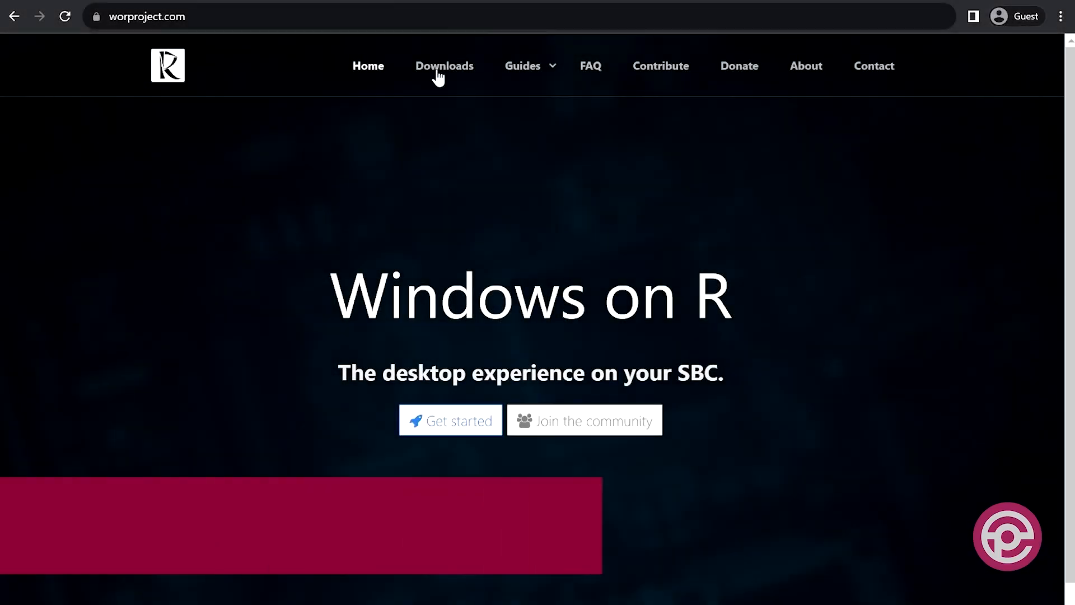
Download Windows on Raspberry imager version 2.3.1 from the WoR project's downloads page.
left_click(437, 72)
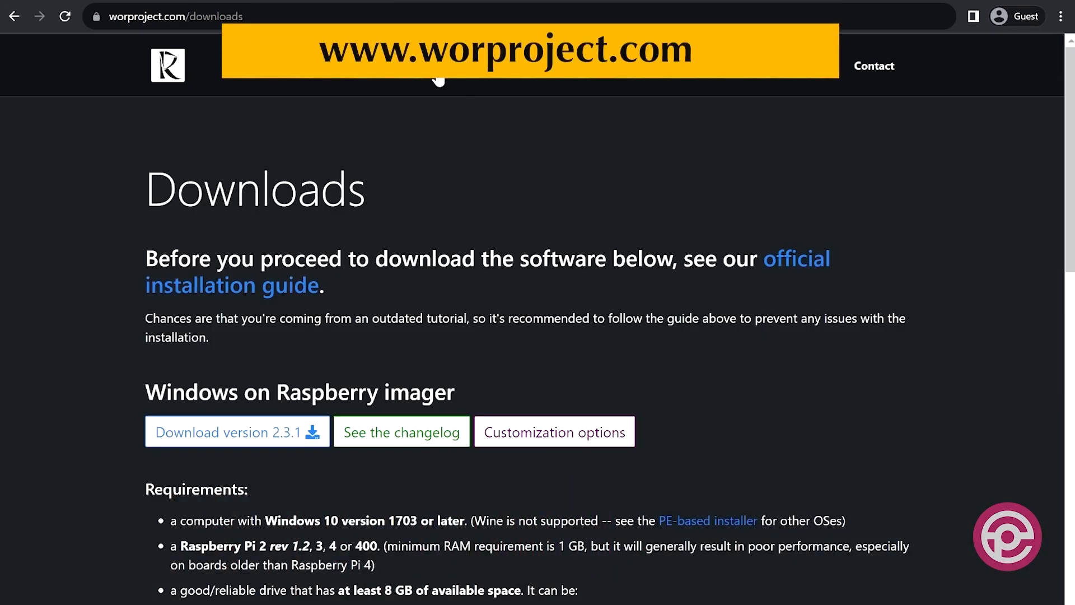
left_click(191, 436)
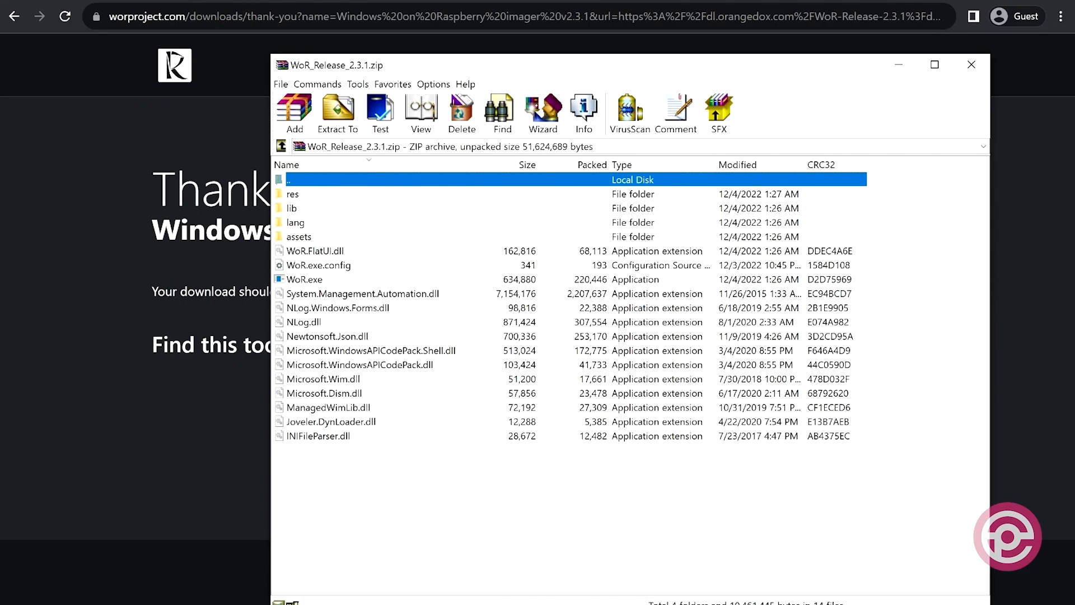
Extract all contents of WoR_Release_2.3.1.zip into the win11 folder on the Desktop.
key("ctrl+a")
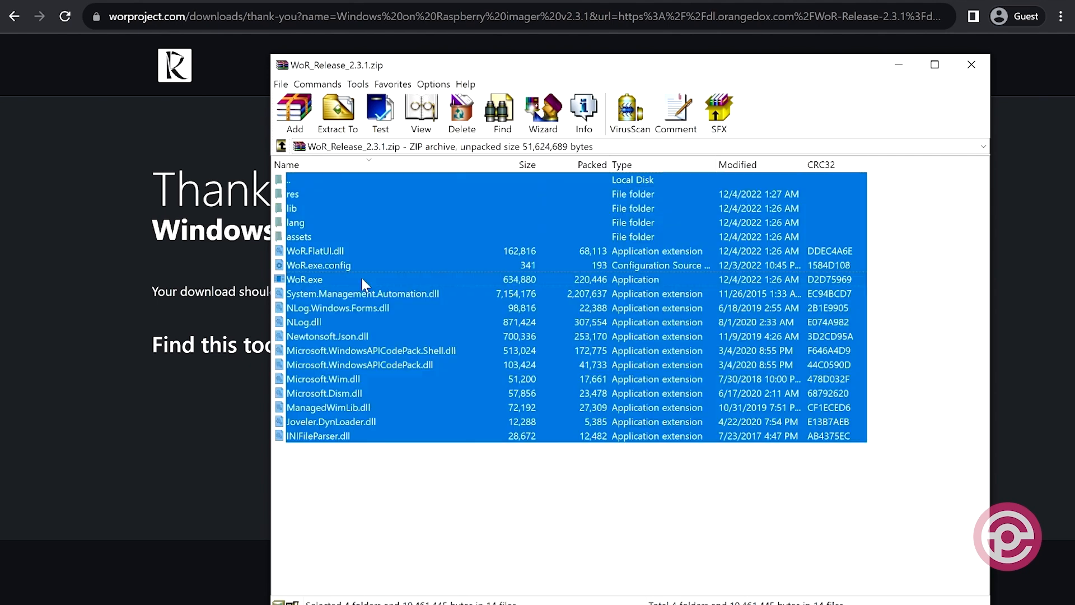
left_click(336, 126)
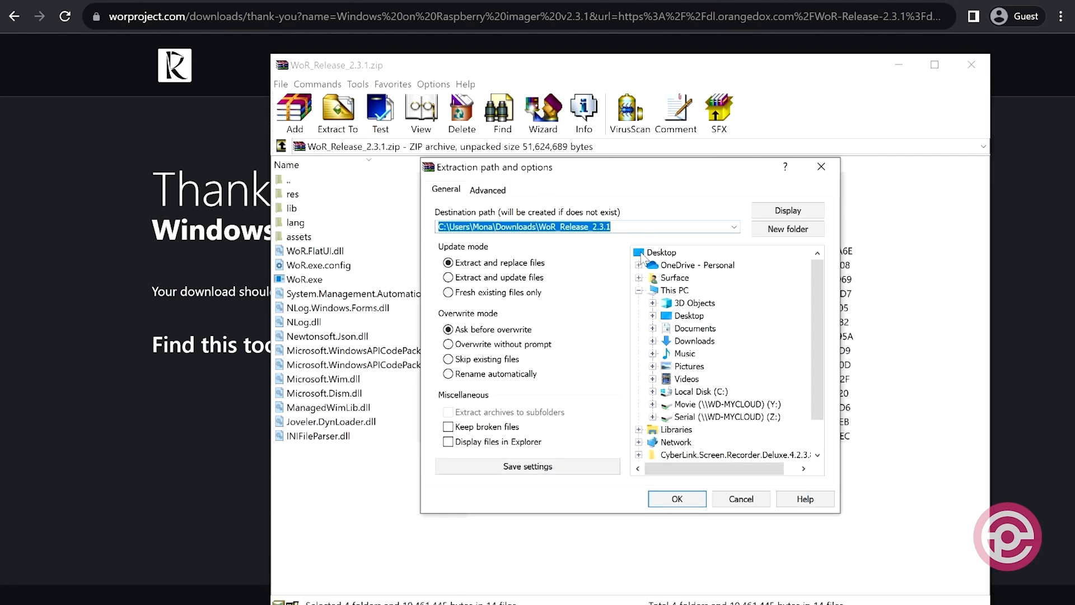
left_click(655, 253)
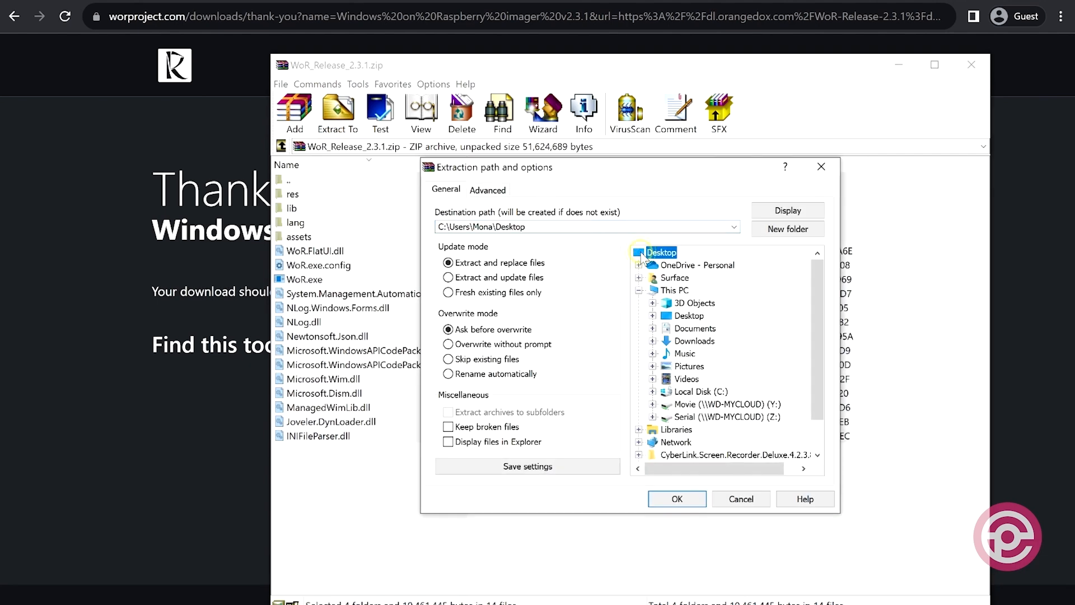
double_click(591, 226)
left_click(591, 226)
type("\\win11")
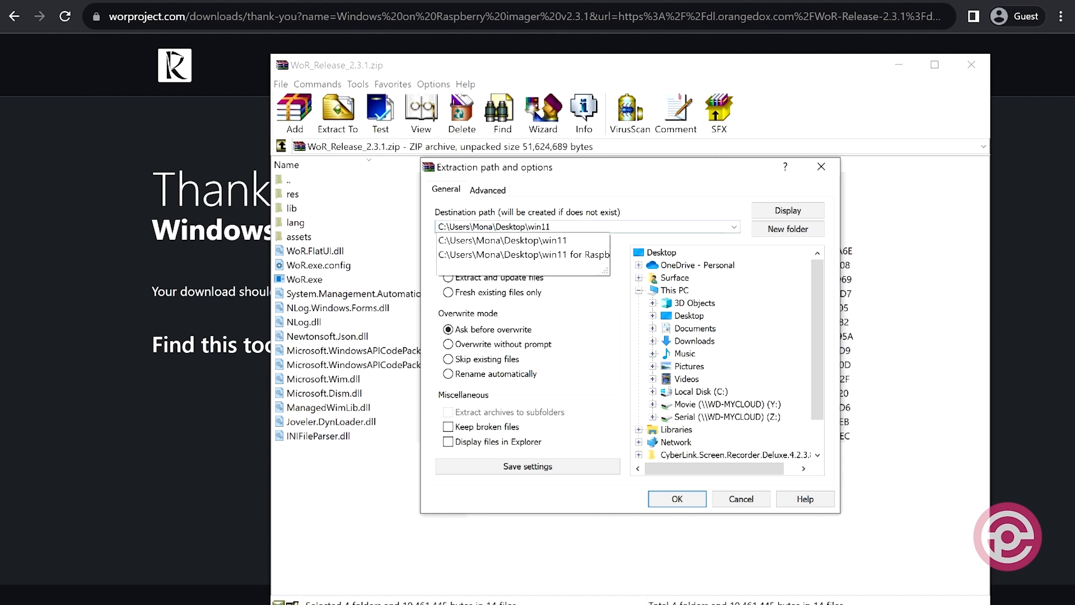
key("Return")
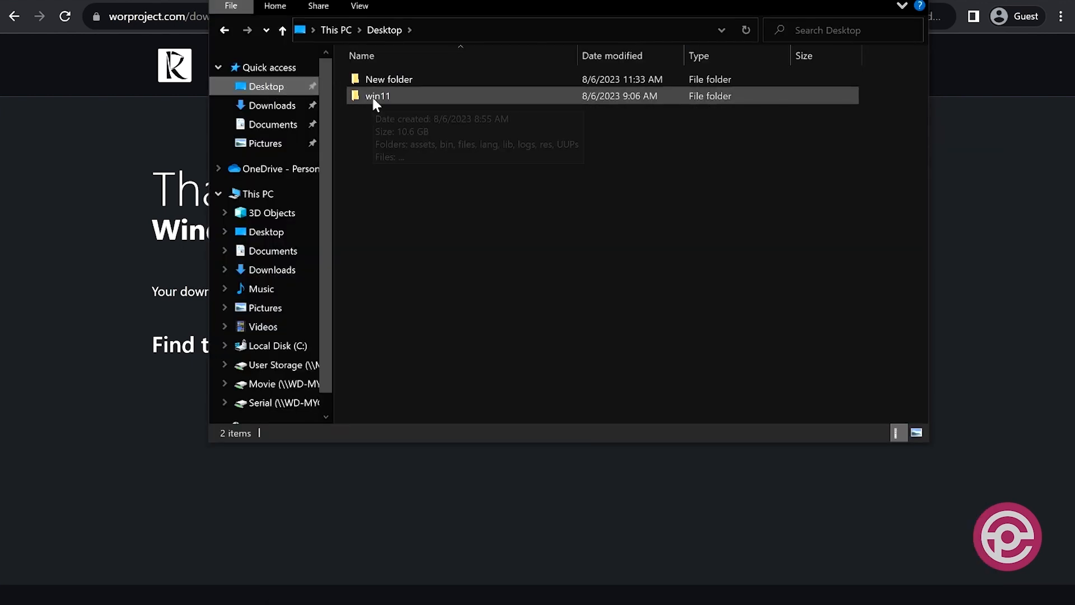
In File Explorer, launch the WoR application from the Desktop's win11 folder and put the folder window away.
double_click(373, 99)
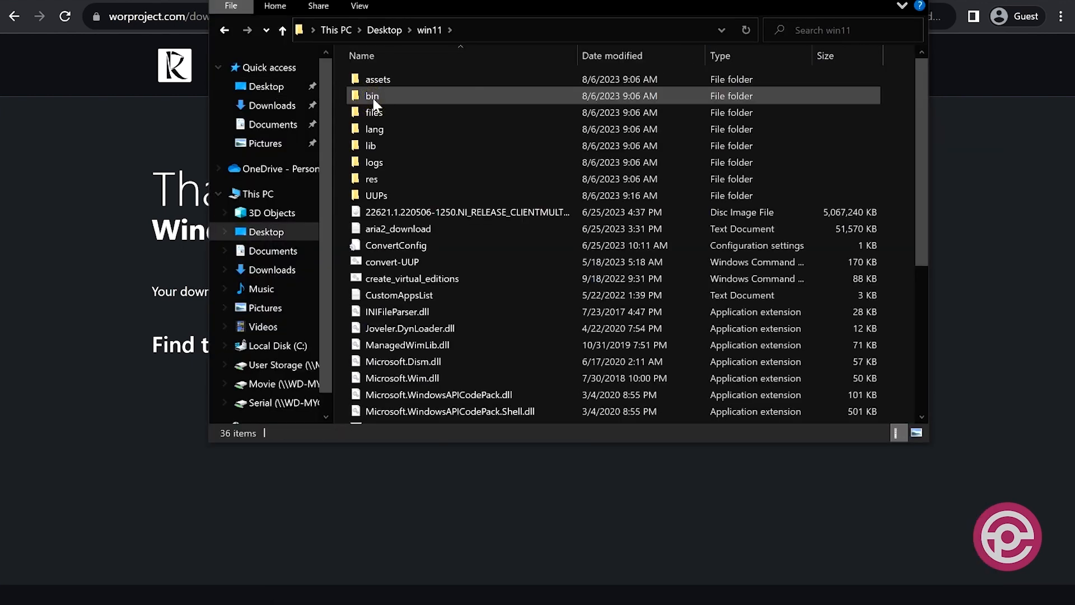
scroll(430, 347, "down", 1)
scroll(430, 347, "down", 4)
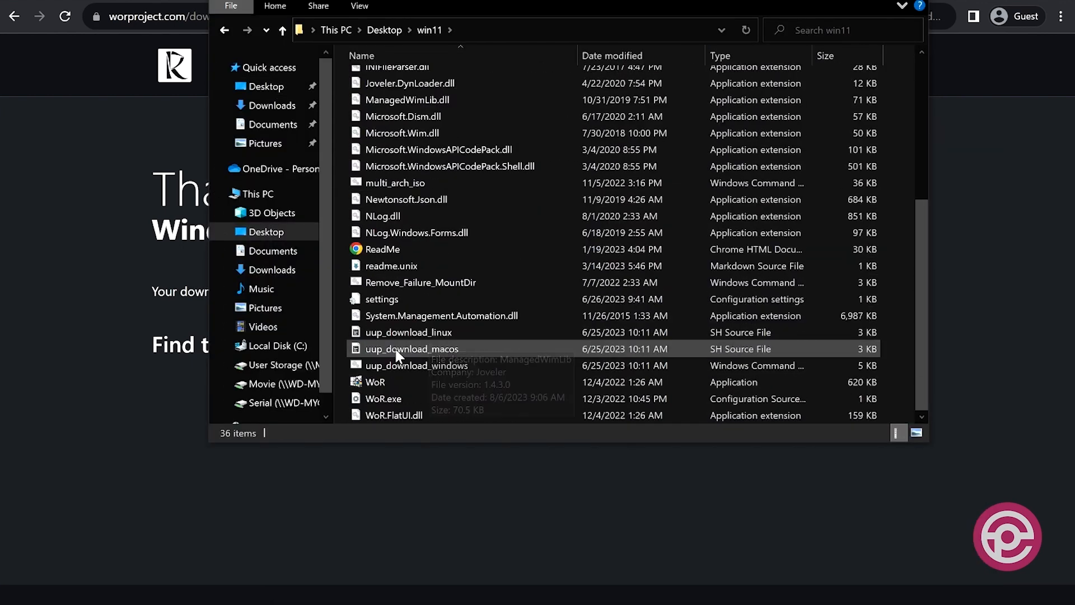
left_click(374, 382)
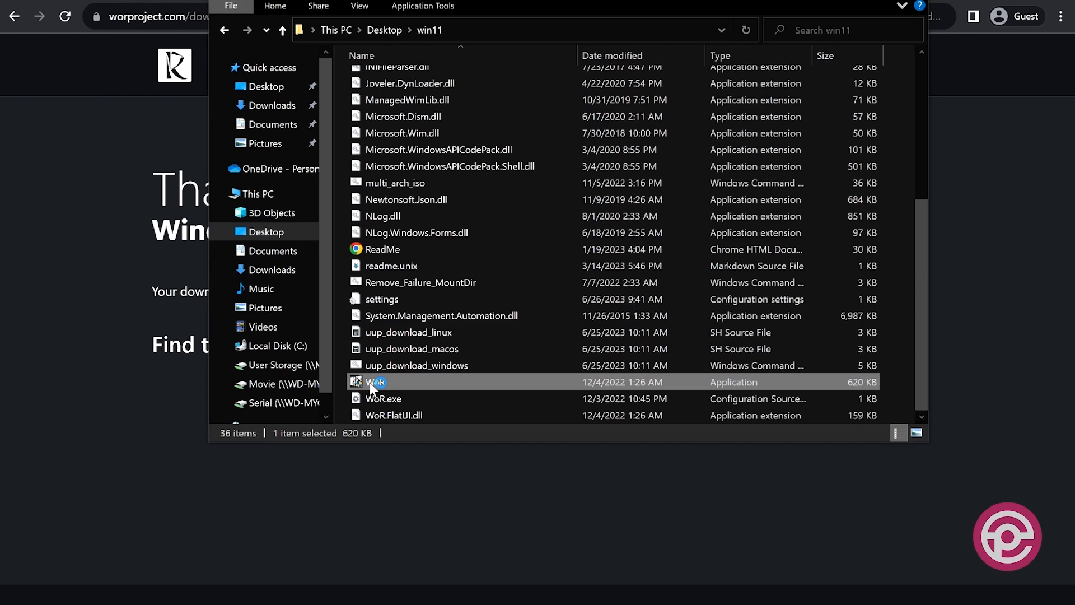
double_click(373, 383)
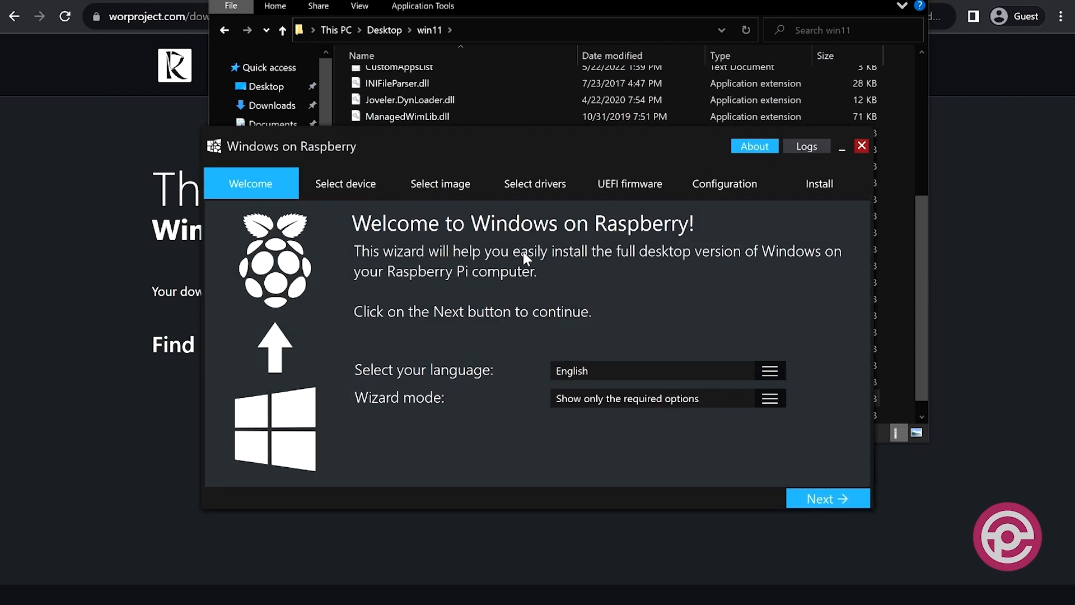
left_click(905, 1)
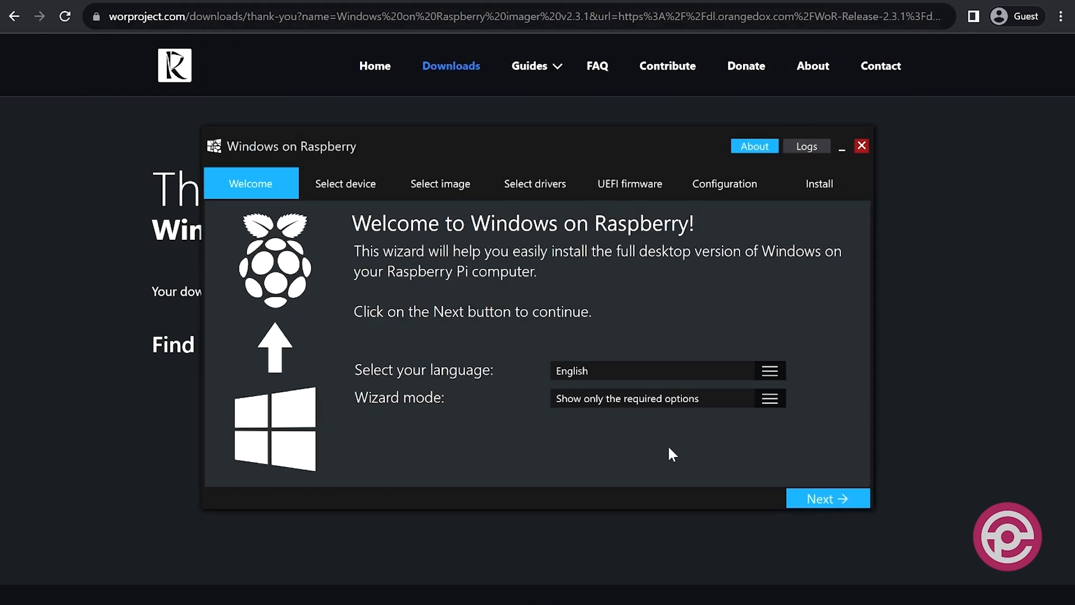
In the Windows on Raspberry wizard, choose Disk 1 - SDXC Card as storage drive and Raspberry Pi 4 / 400 [ARM64] as device type.
left_click(815, 499)
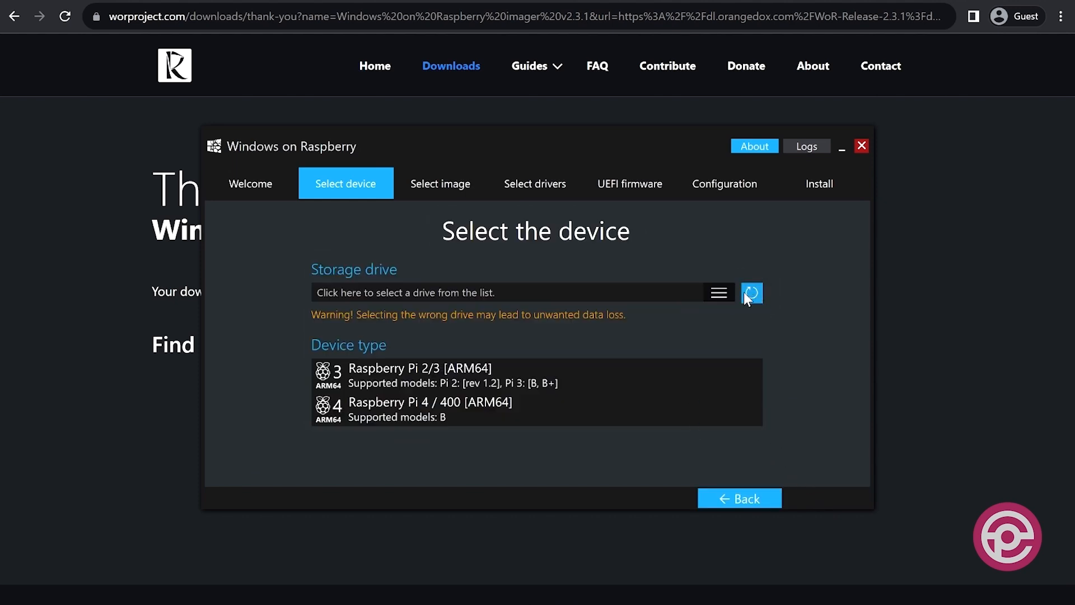
left_click(724, 290)
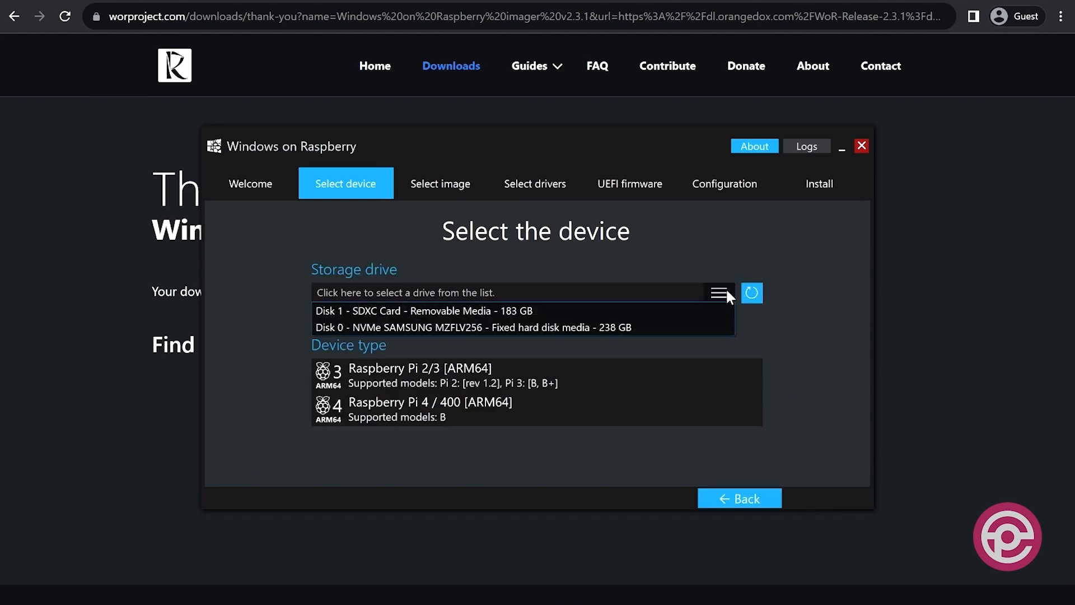
left_click(695, 312)
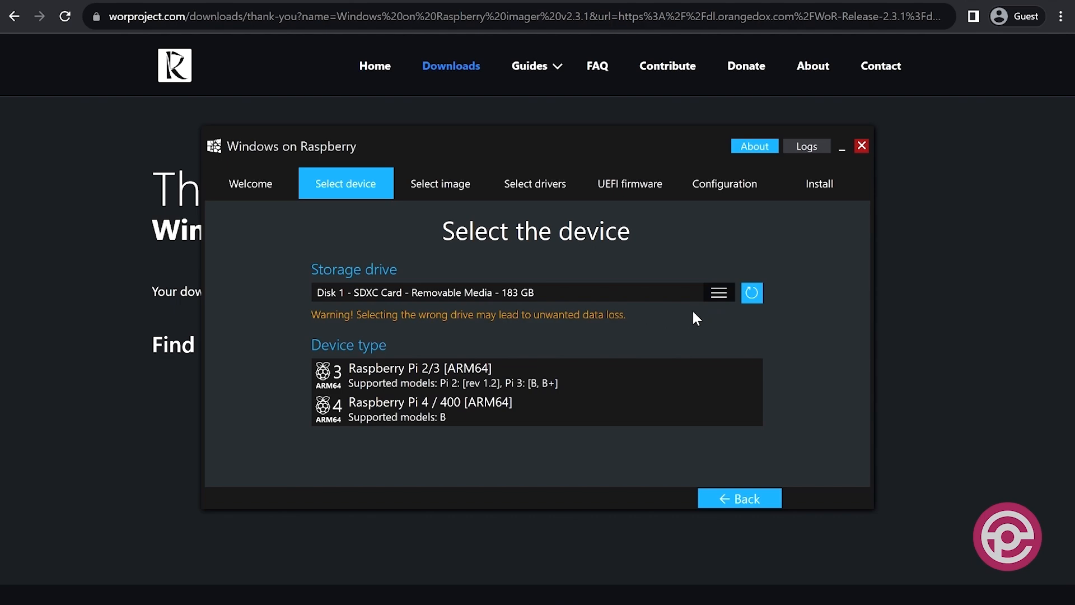
left_click(470, 397)
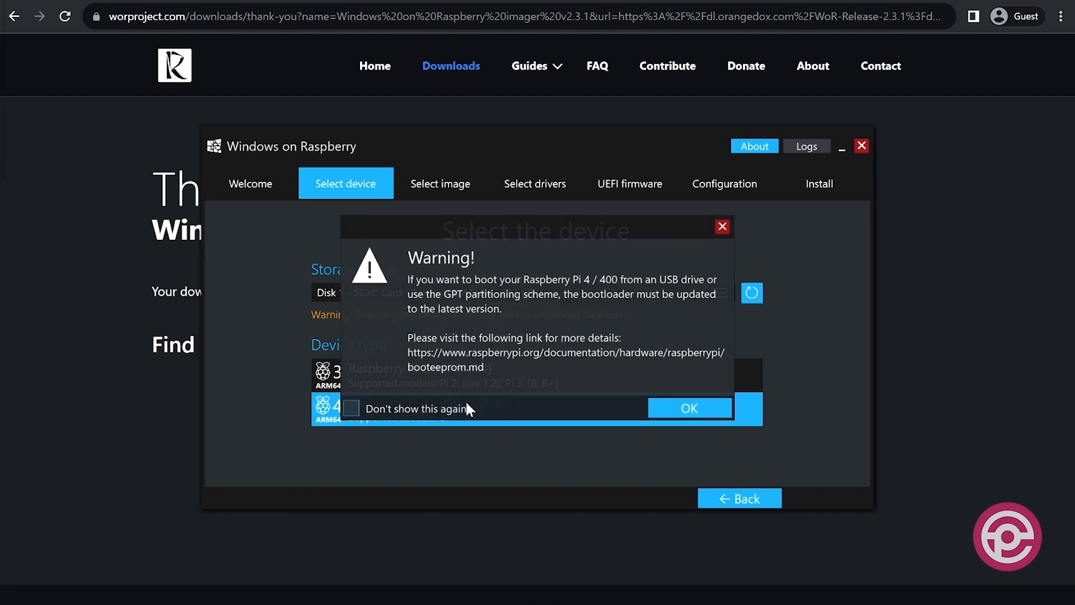
left_click(705, 410)
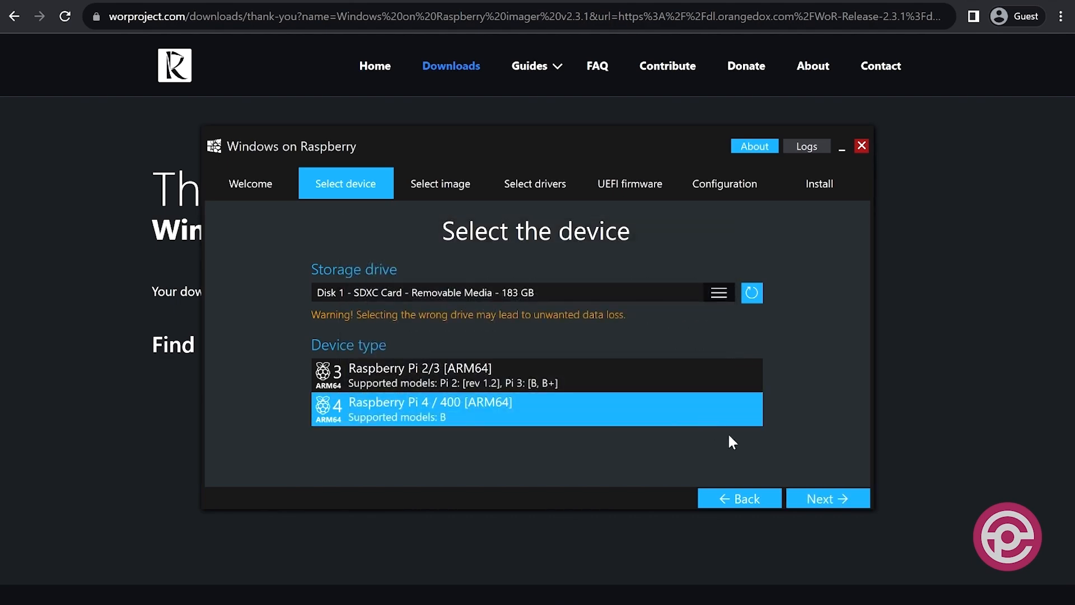
left_click(809, 502)
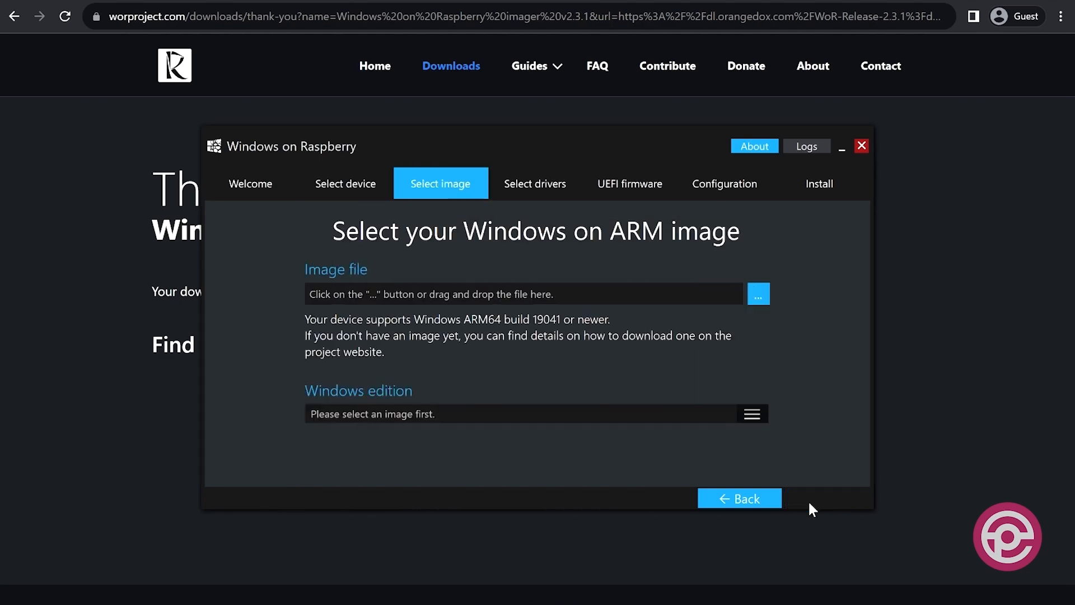
Load the 22621.1.220506-1250 ISO from the win11 folder as the image and choose the Windows 11 Pro build 22621.1 edition.
left_click(758, 294)
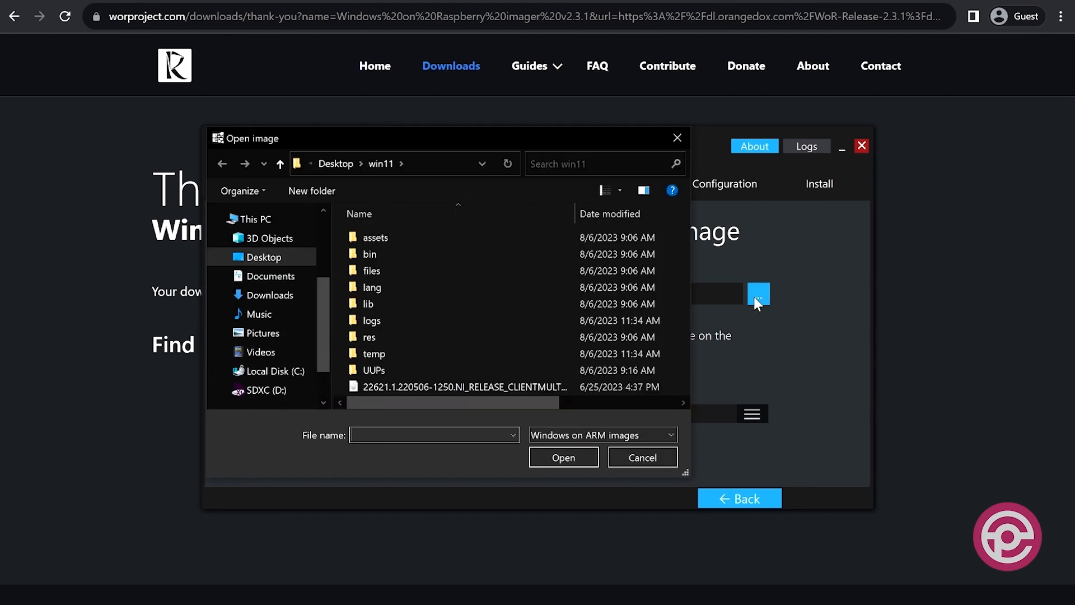
left_click(509, 386)
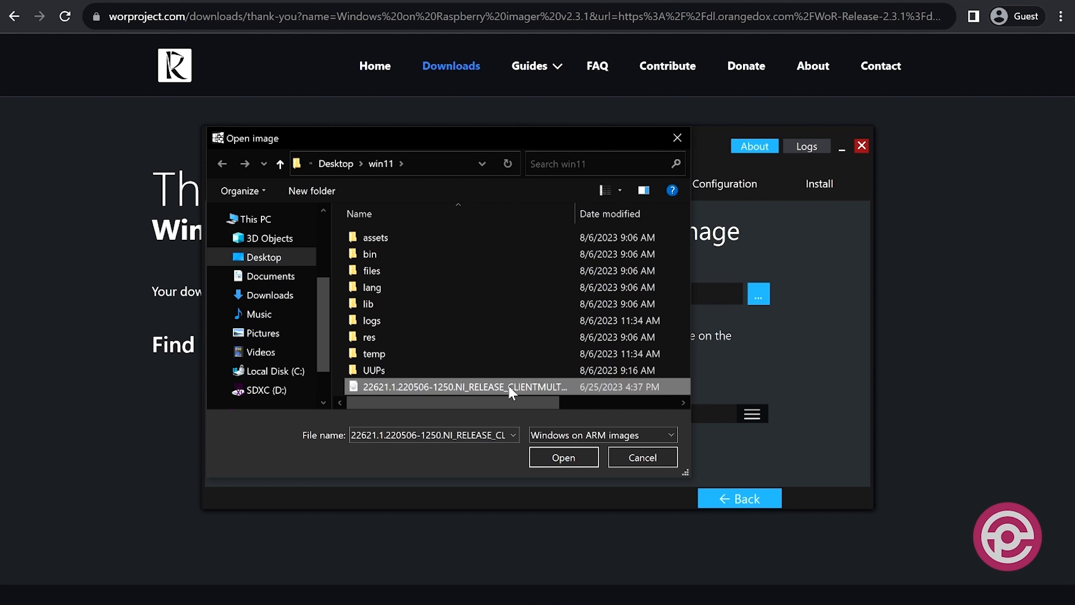
double_click(510, 386)
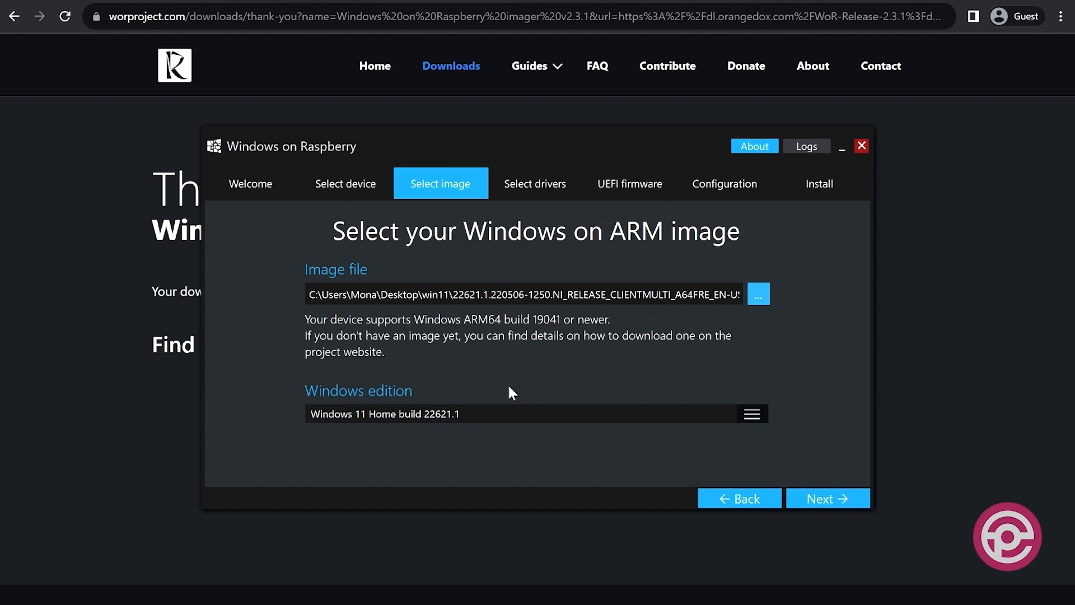
left_click(753, 414)
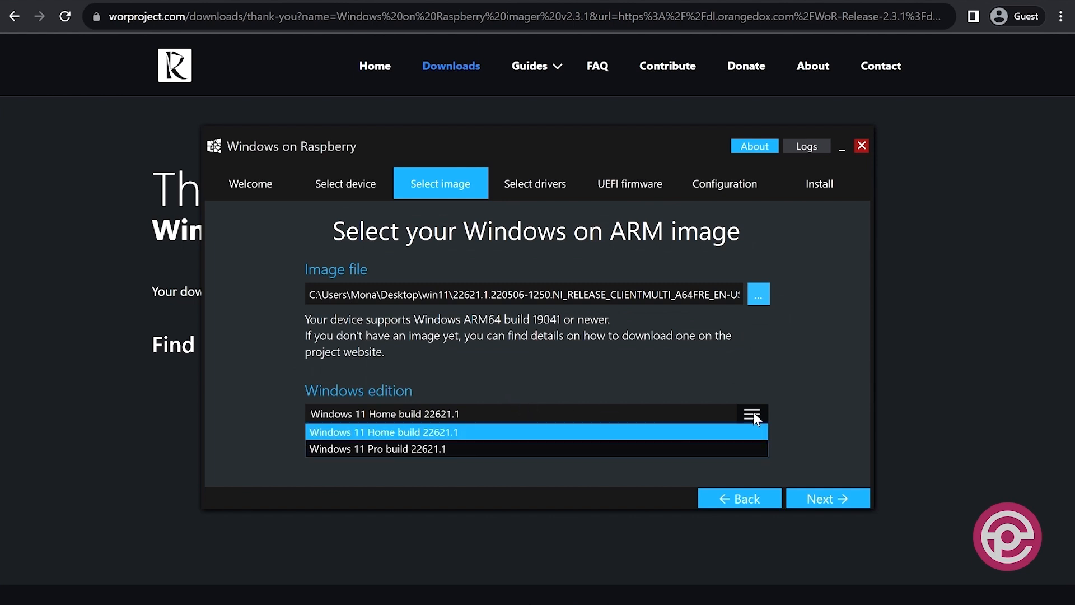
left_click(728, 449)
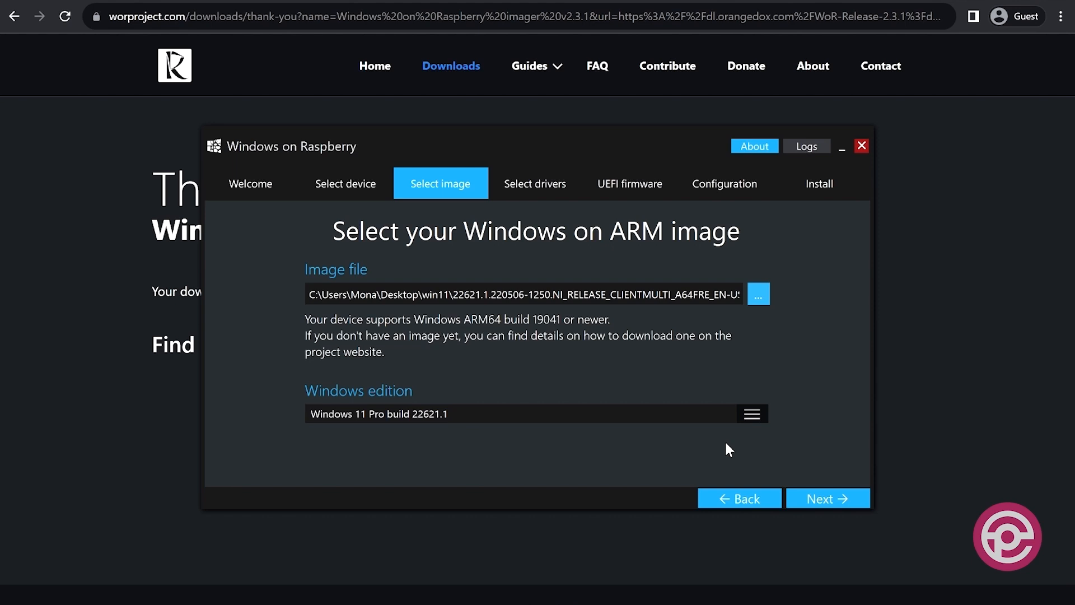
left_click(804, 496)
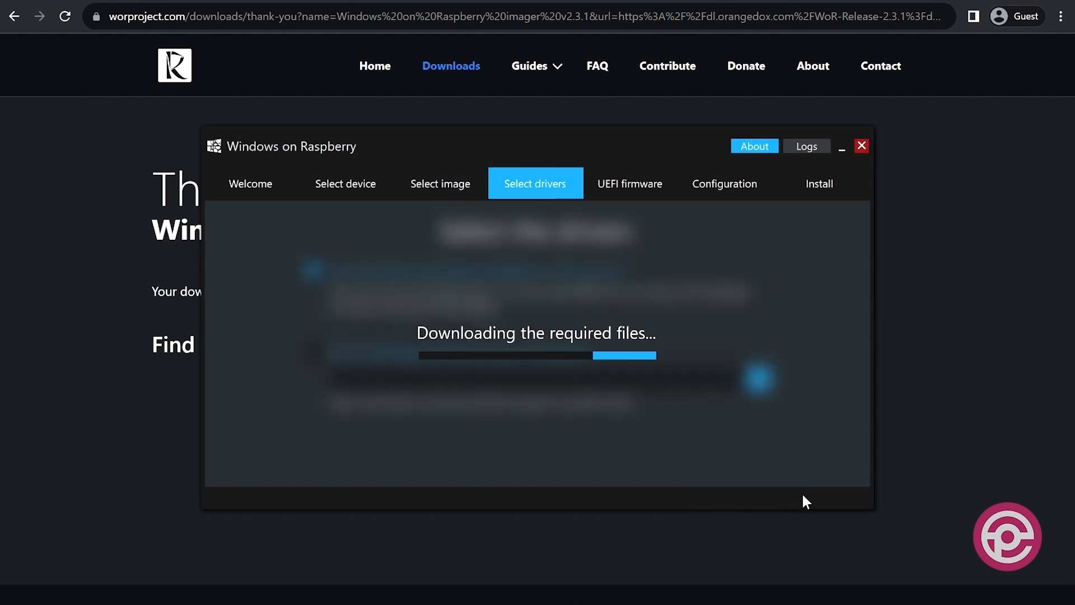
Accept the preset driver, UEFI firmware and configuration options and start installing Windows onto the SD card.
left_click(802, 495)
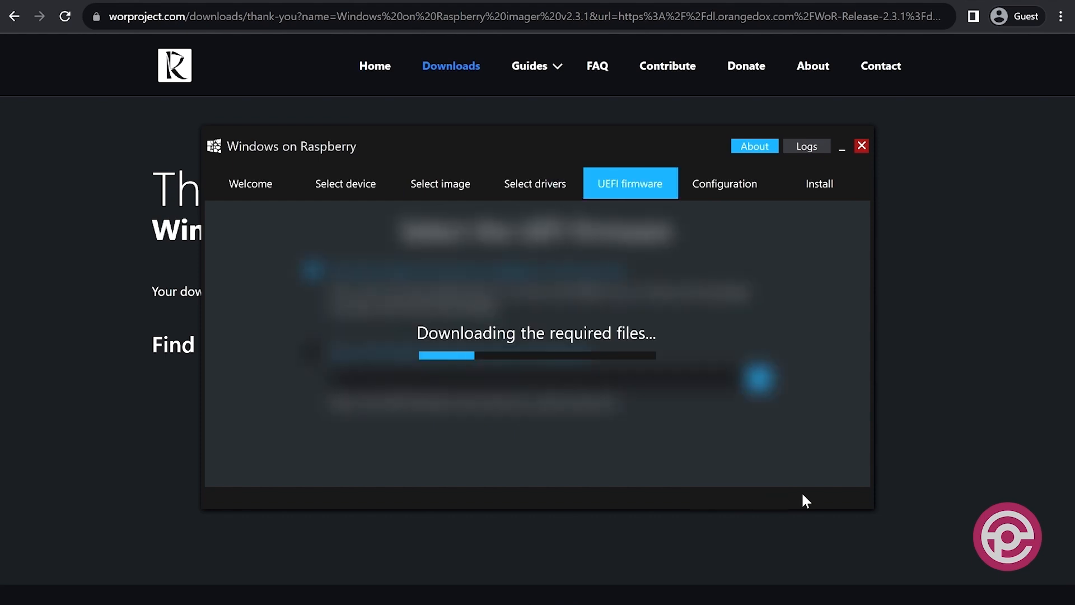
left_click(804, 499)
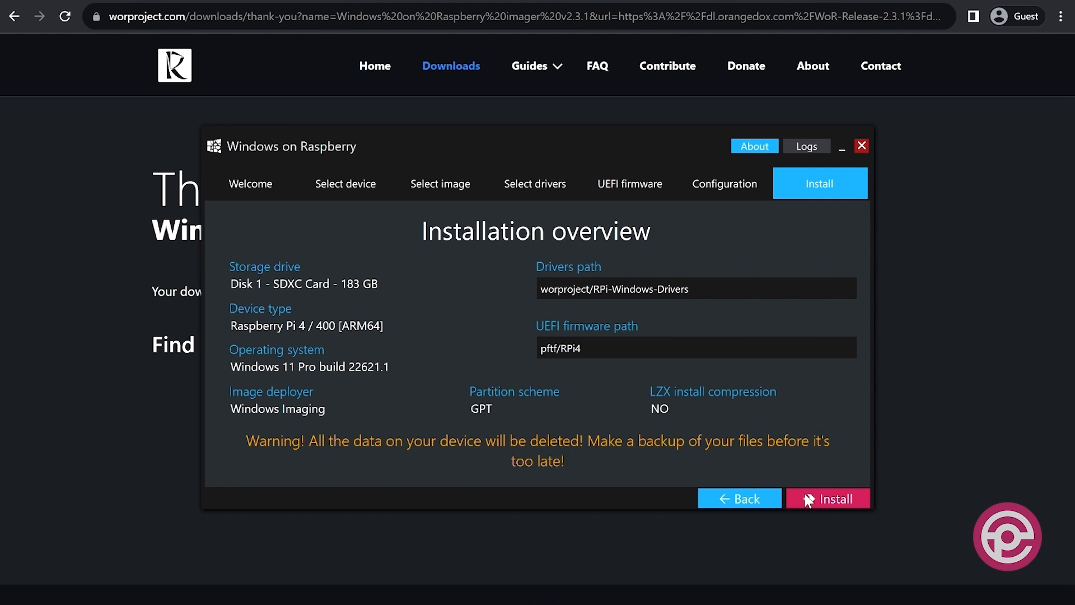
left_click(807, 496)
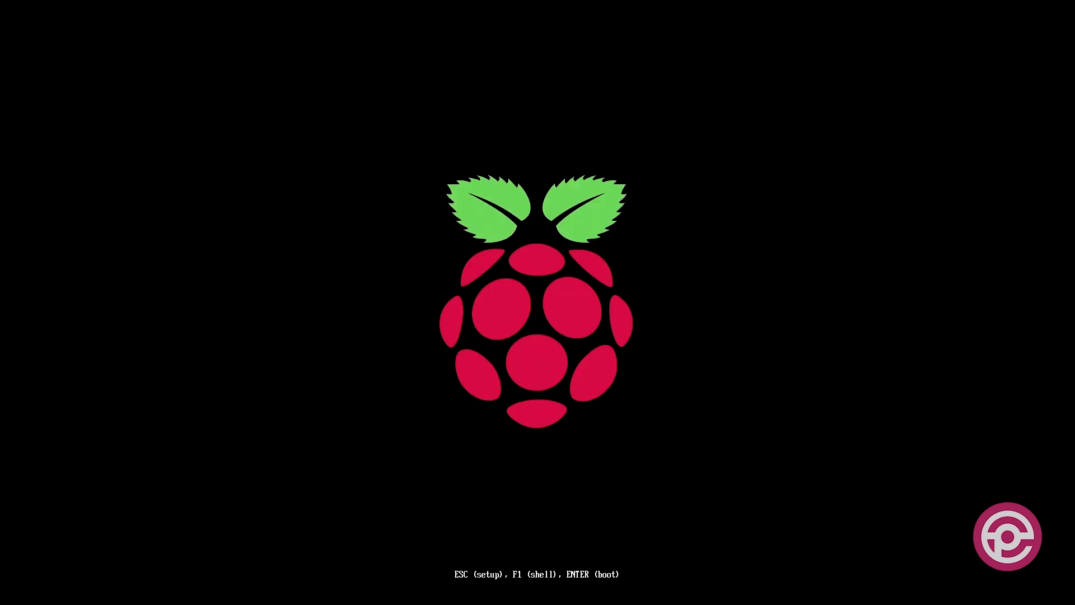
In the Raspberry Pi's UEFI setup, set Limit RAM to 3 GB to Disabled in the Advanced Configuration.
key("Escape")
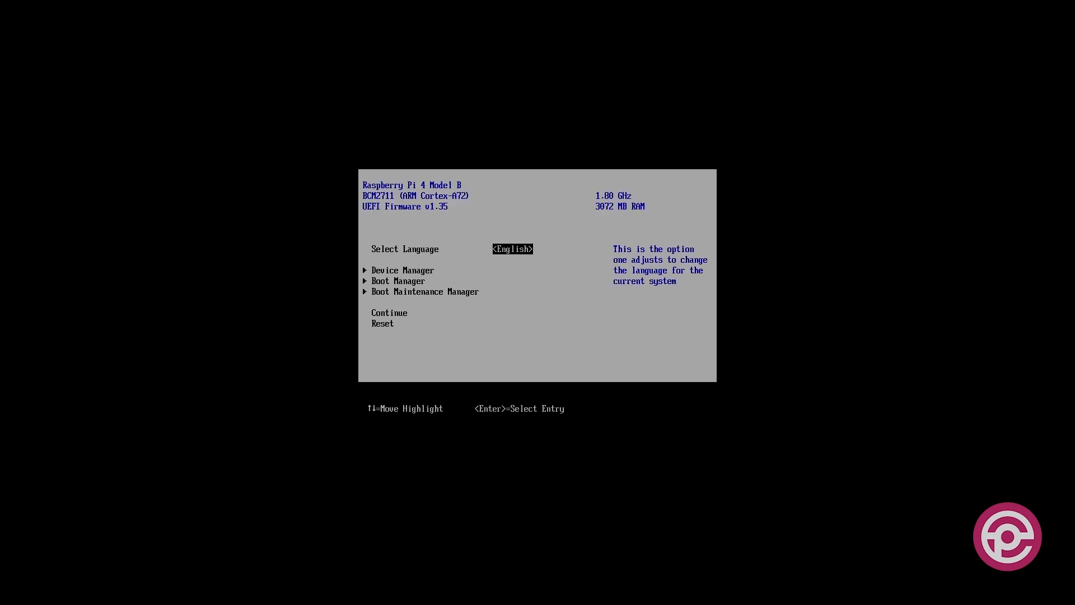
key("Down")
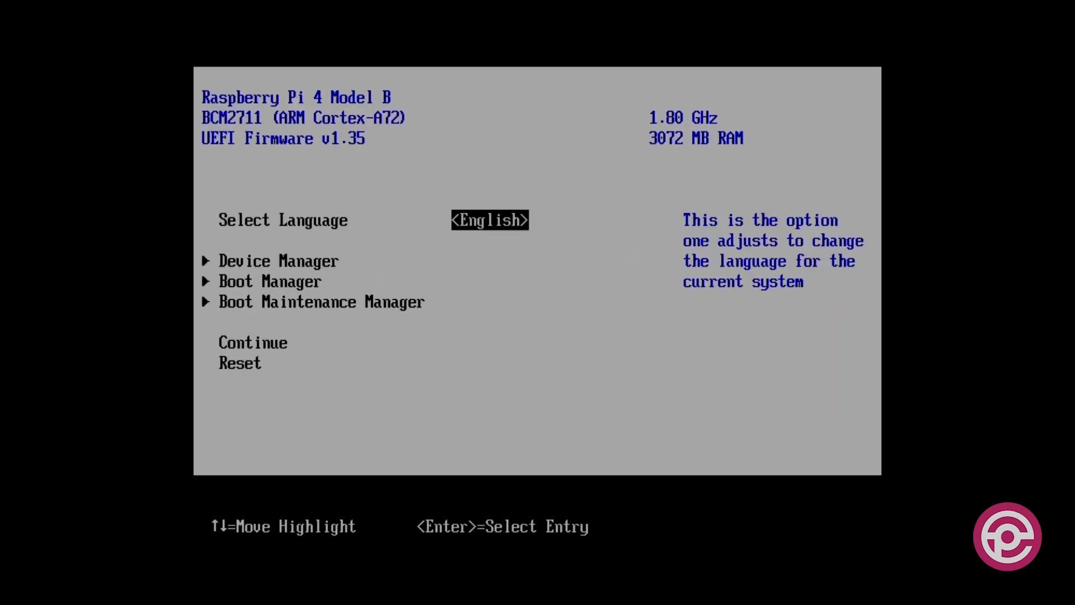
key("Return")
key("Down")
key("Down")
key("Down")
key("Down")
key("Down")
key("Return")
key("Down")
key("Down")
key("Return")
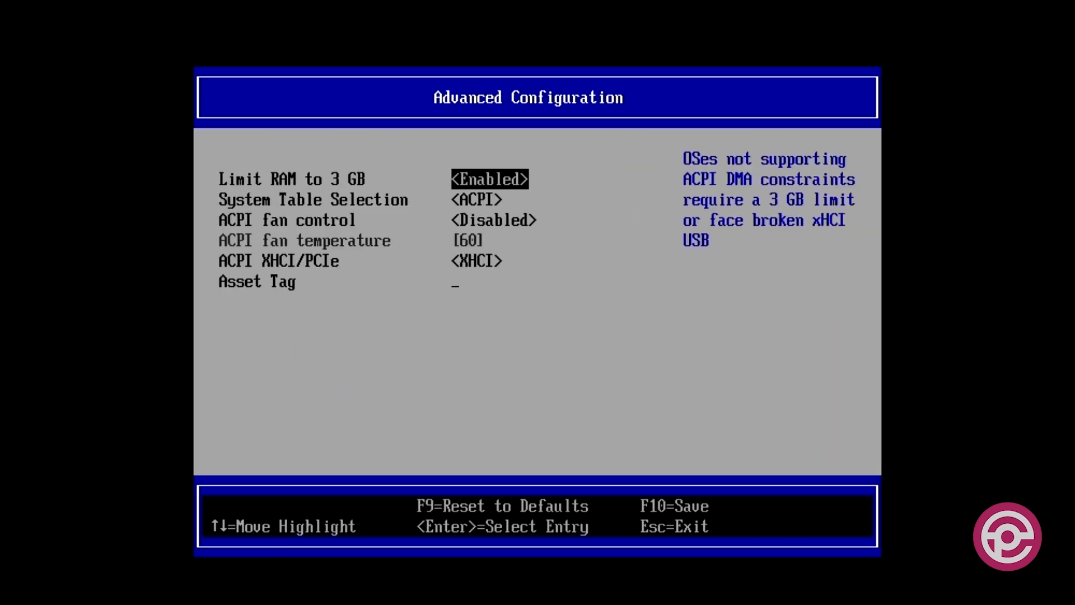
key("Return")
key("Up")
key("Return")
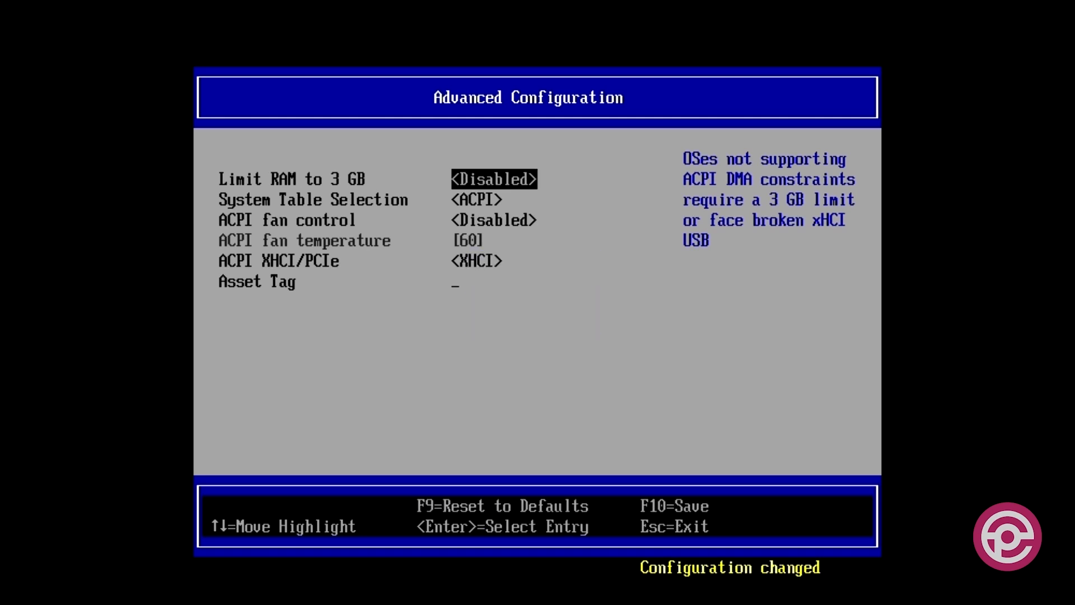
key("Escape")
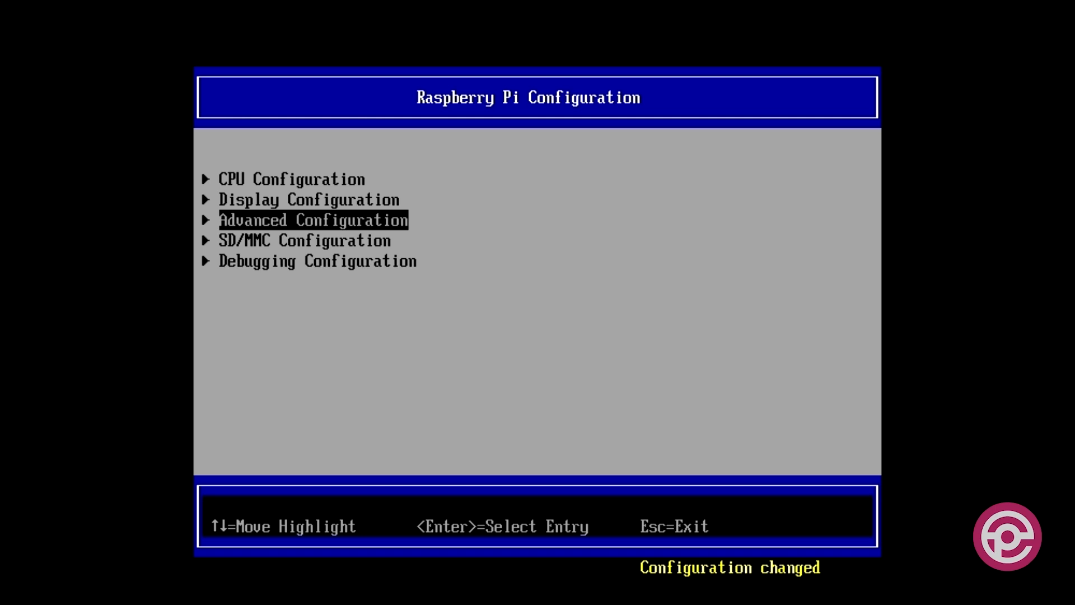
Review the video driver settings in Display Configuration and the CPU Clock options in CPU Configuration.
key("Up")
key("Return")
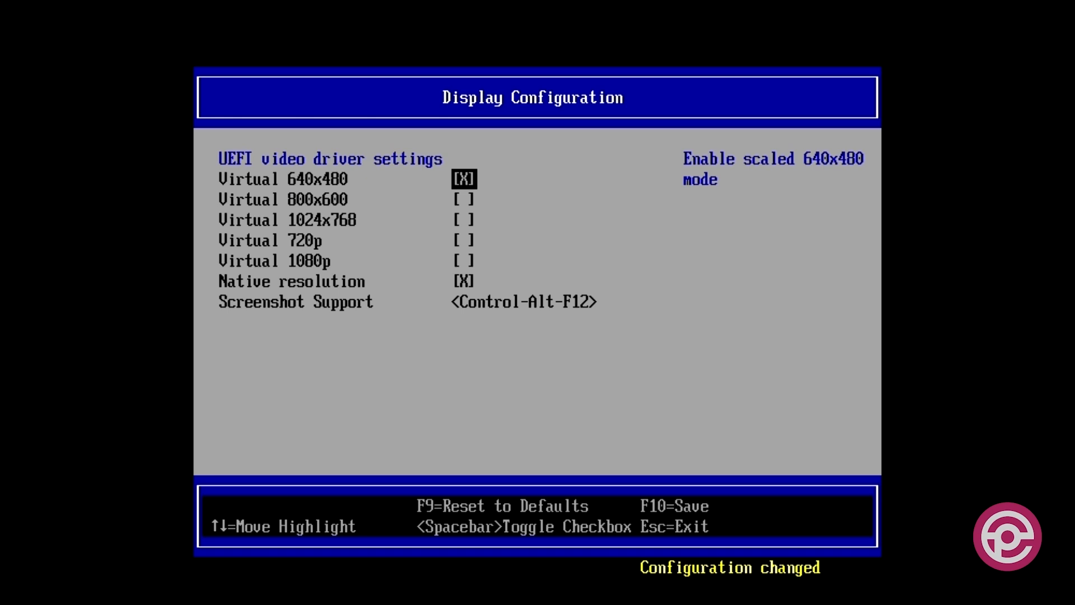
key("Escape")
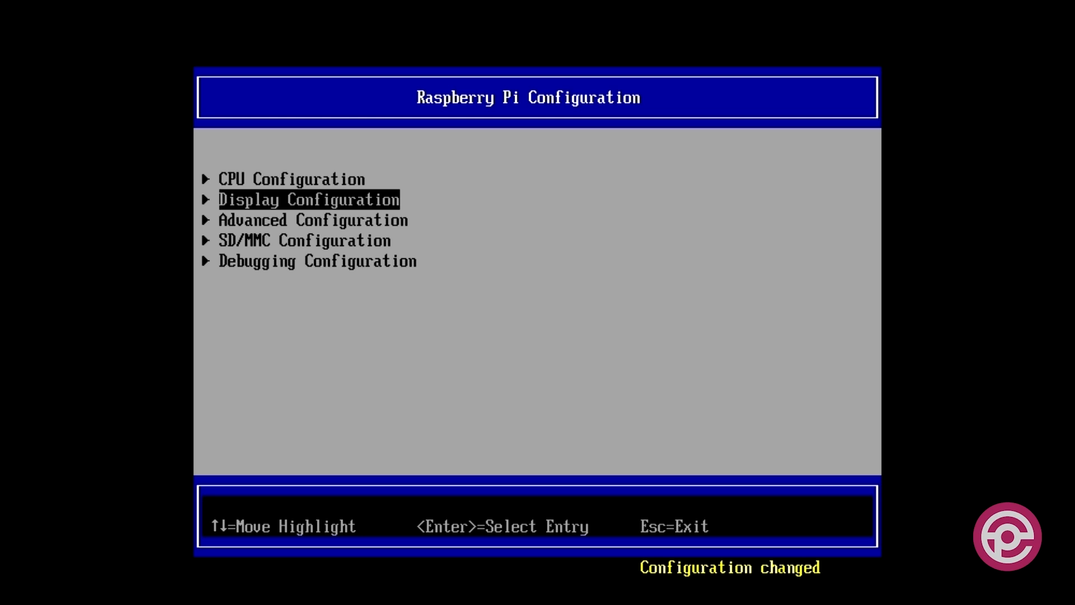
key("Up")
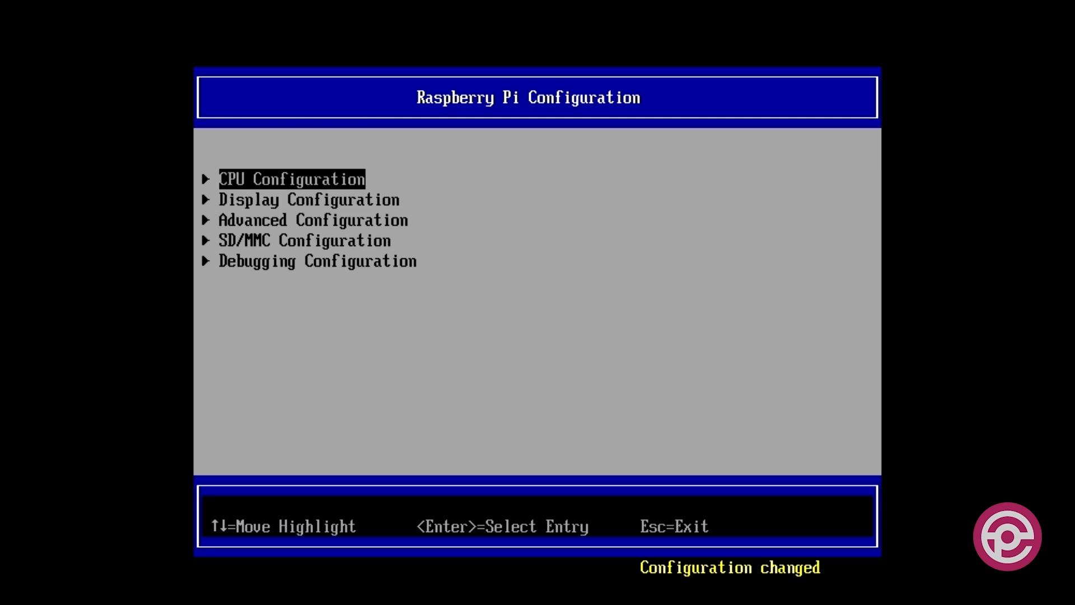
key("Return")
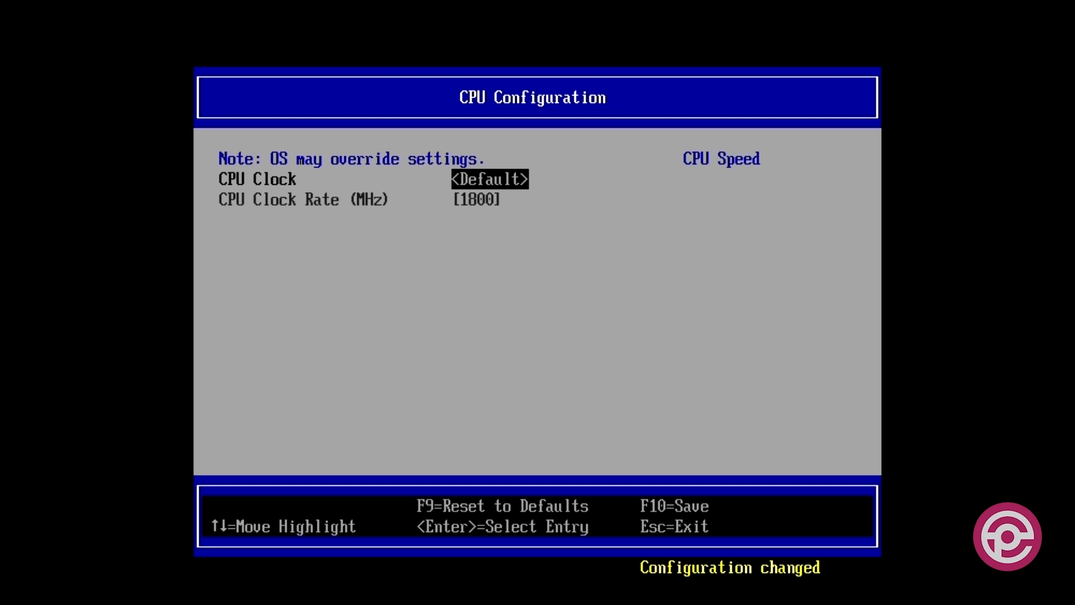
key("Return")
key("Return")
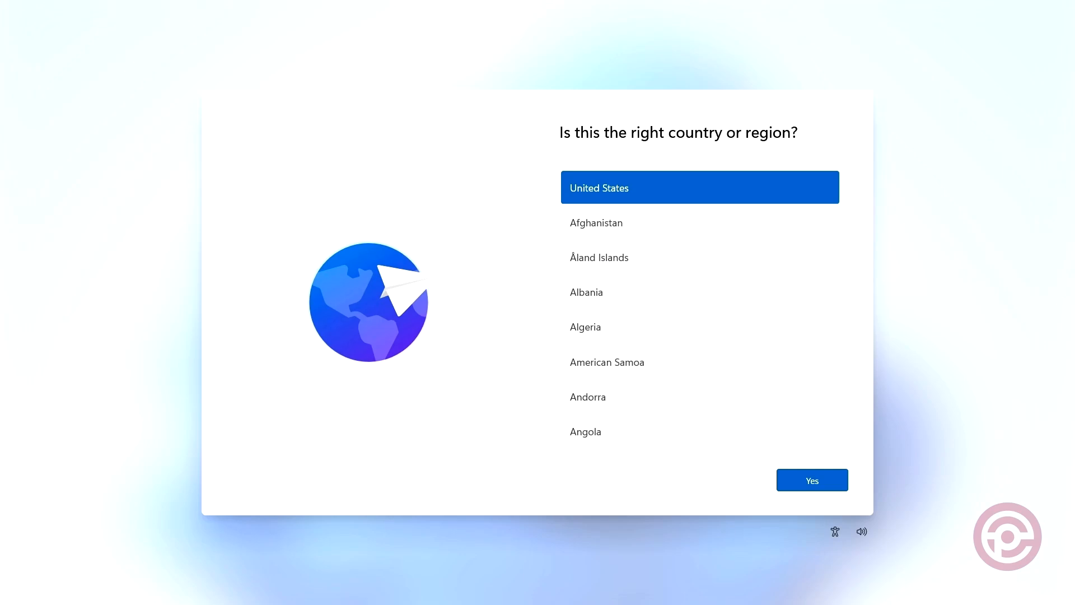
Proceed through the Windows first-run setup, including adding the Microsoft account, and finish the remaining setup pages.
left_click(776, 491)
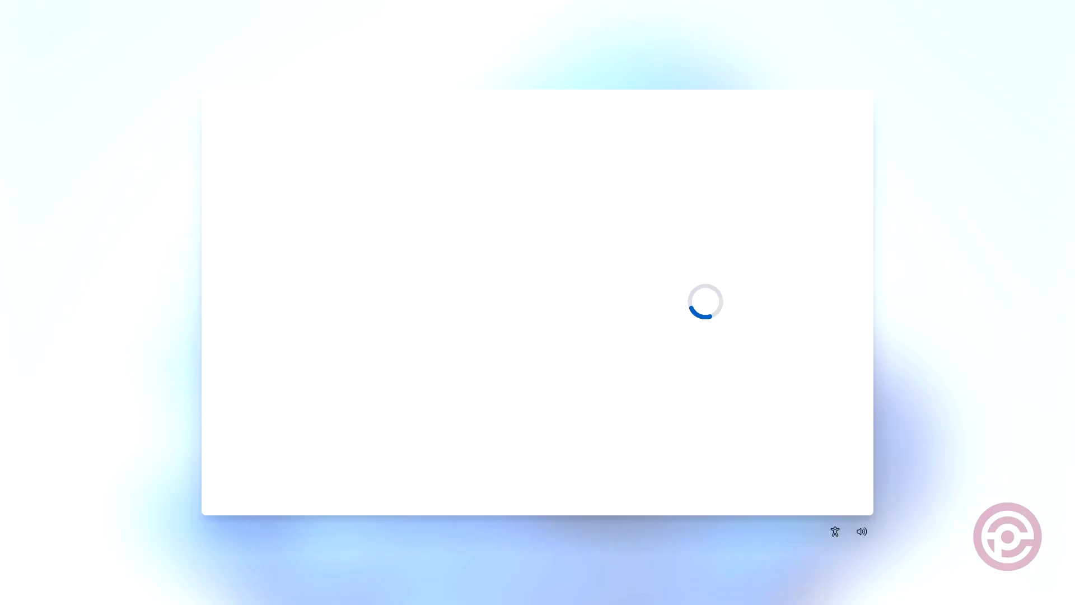
left_click(795, 476)
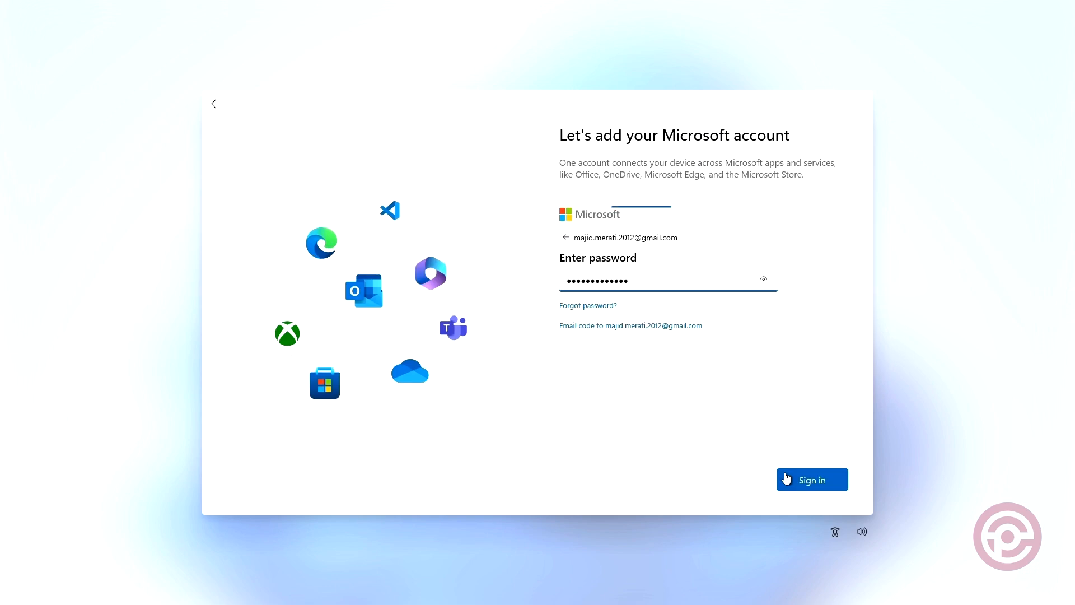
left_click(787, 478)
left_click(815, 480)
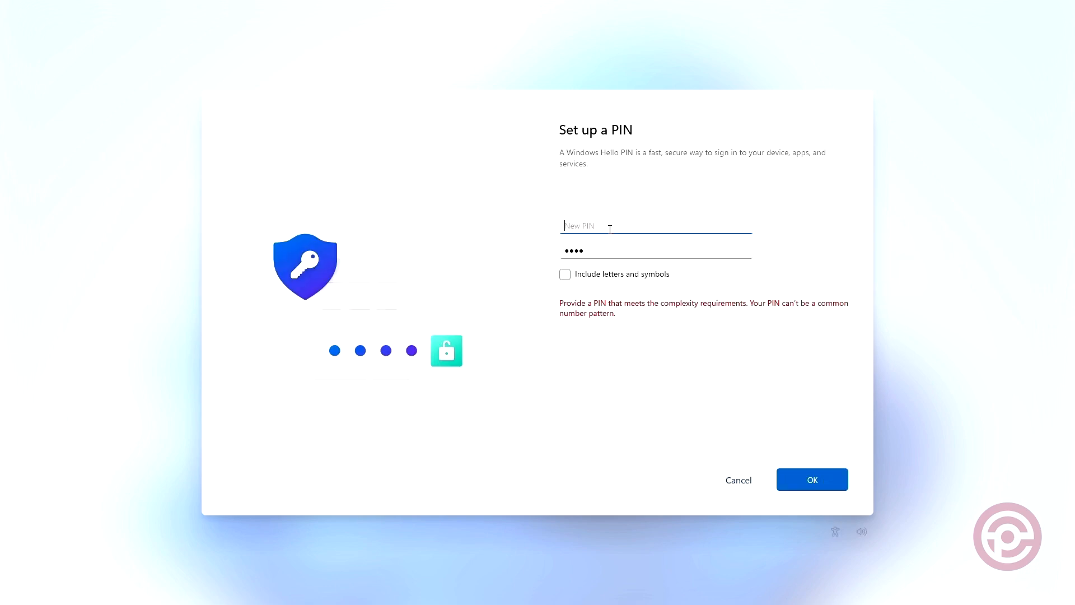
left_click(814, 481)
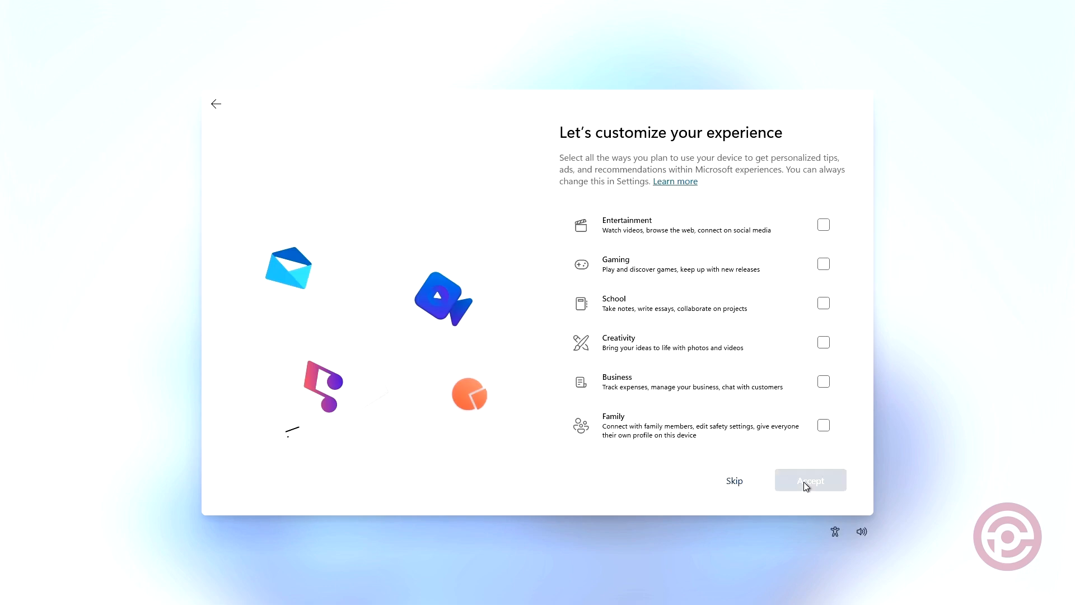
left_click(737, 480)
left_click(799, 482)
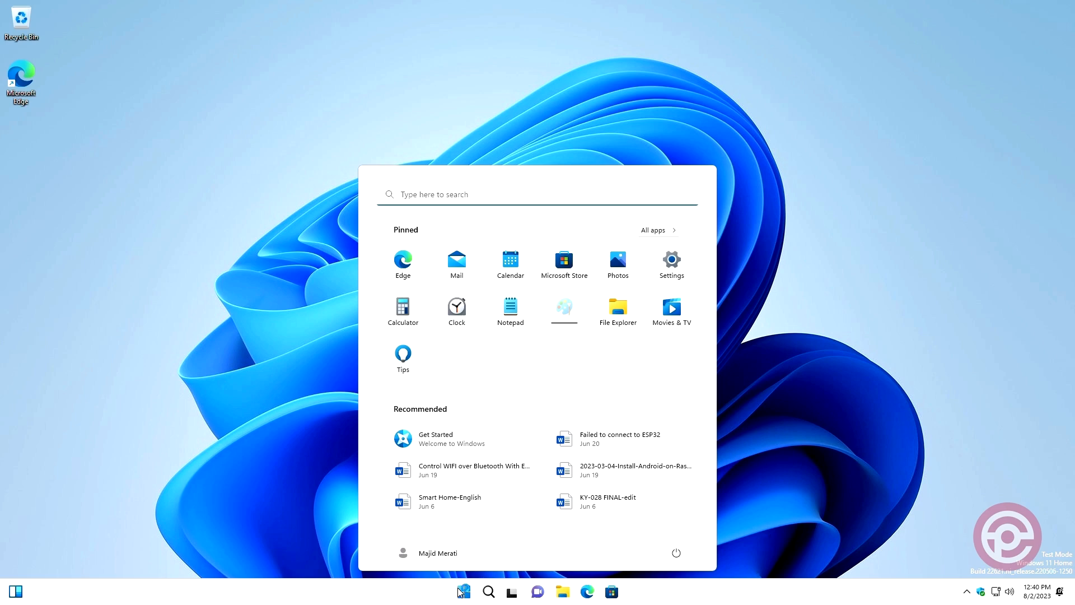
Dismiss the Start menu and open Task Manager in a maximized window.
left_click(334, 541)
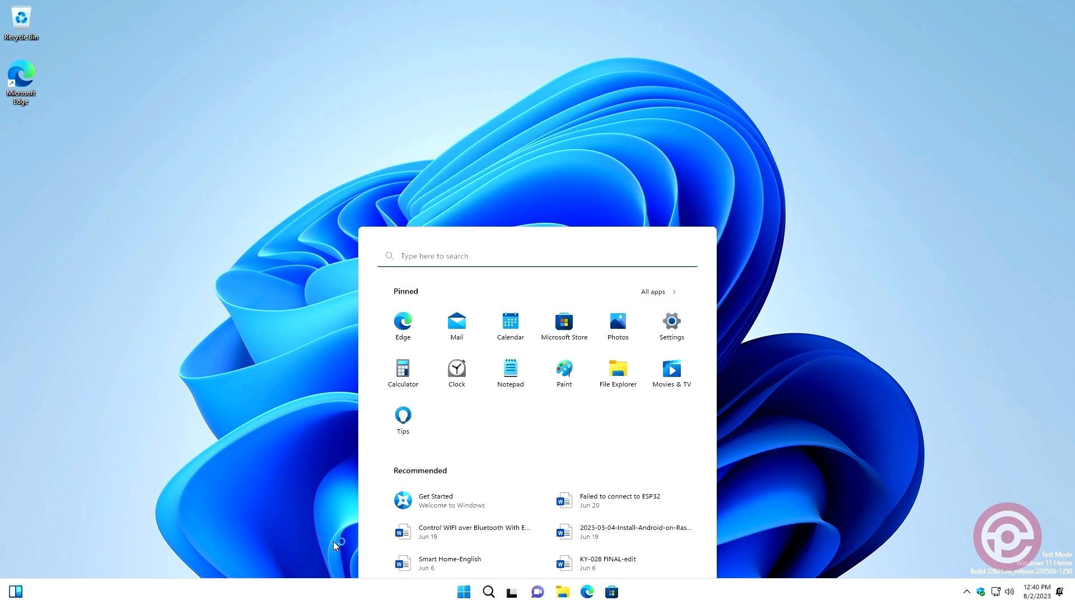
right_click(464, 592)
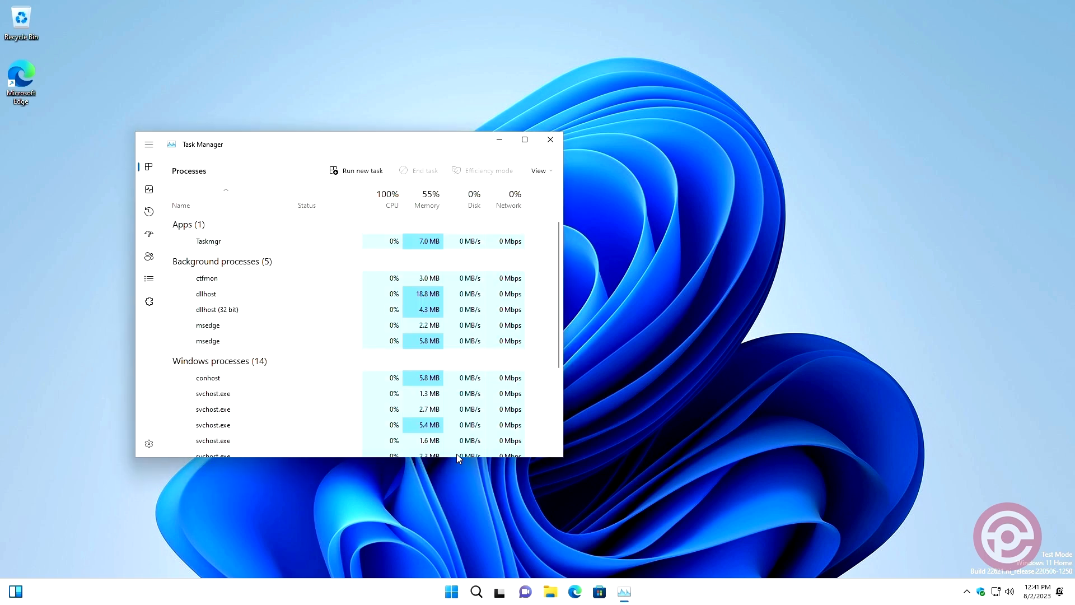
left_click(525, 140)
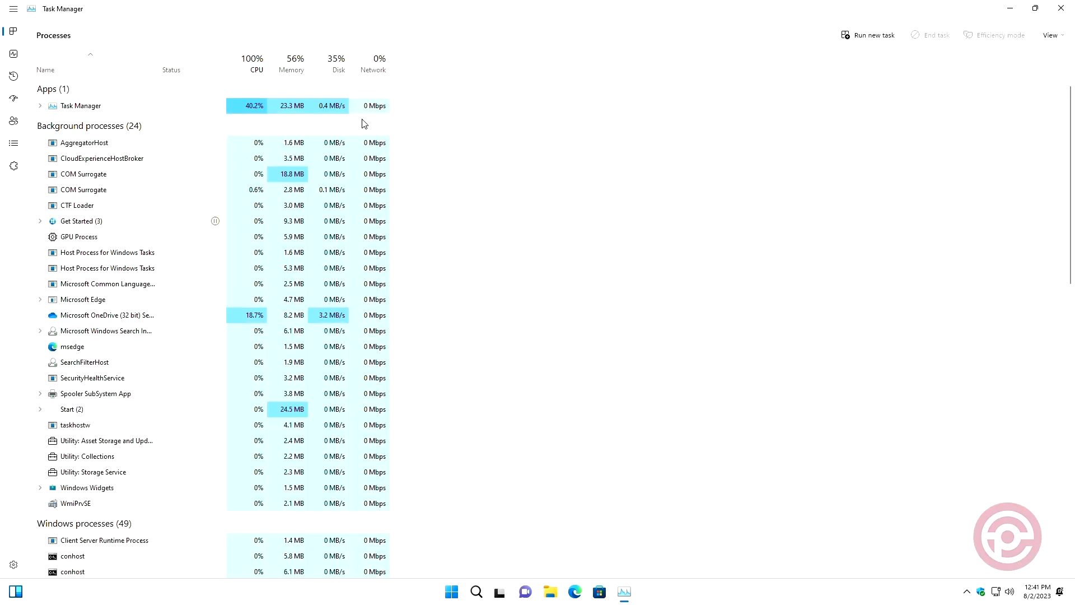
Show the CPU performance in Task Manager and change its graph to logical processors.
left_click(16, 58)
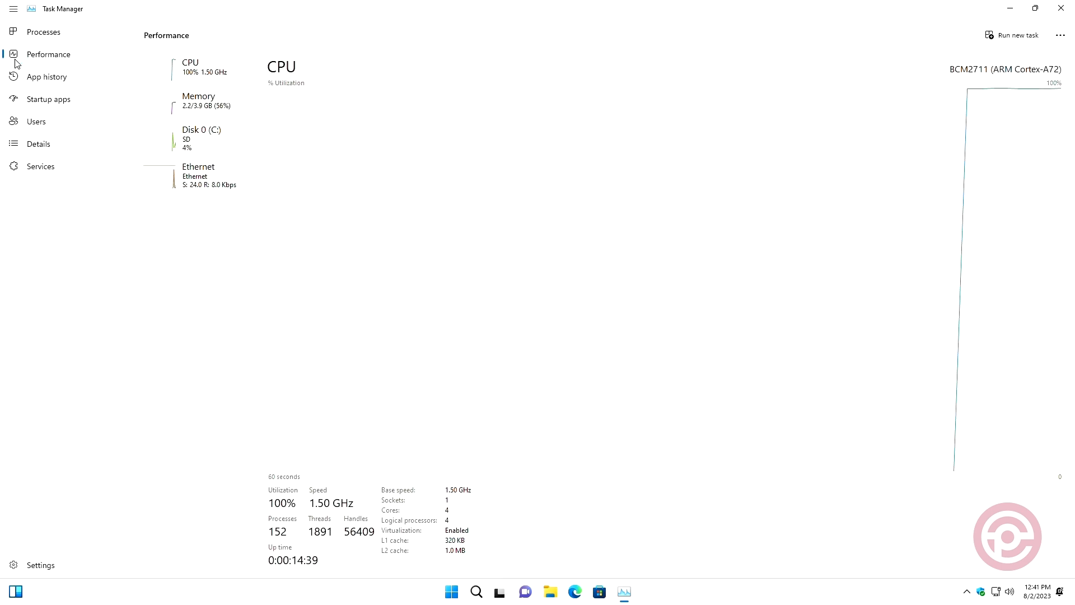
right_click(533, 156)
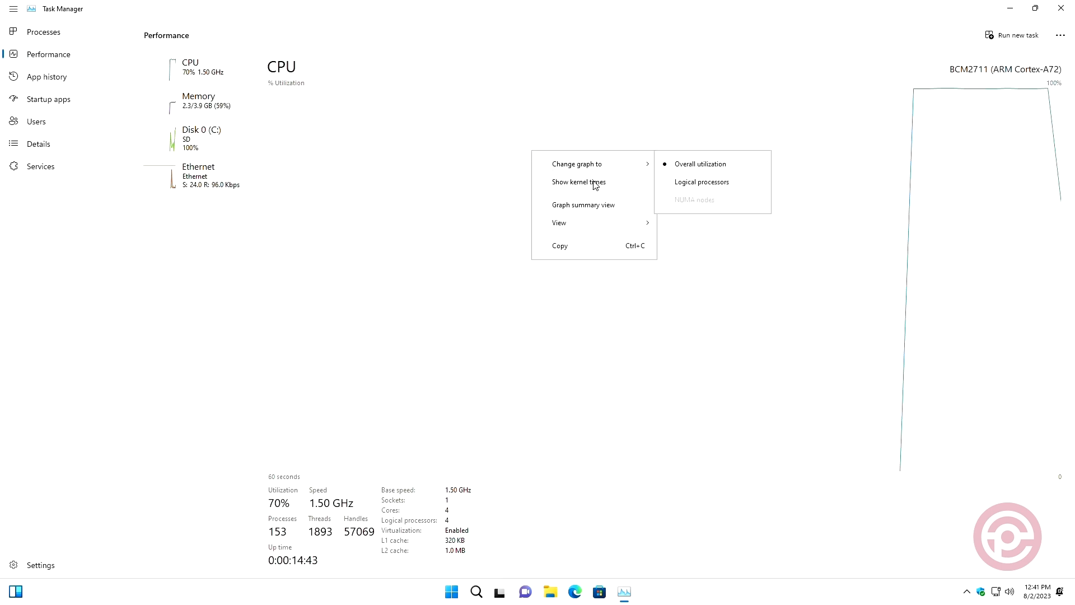
mouse_move(595, 164)
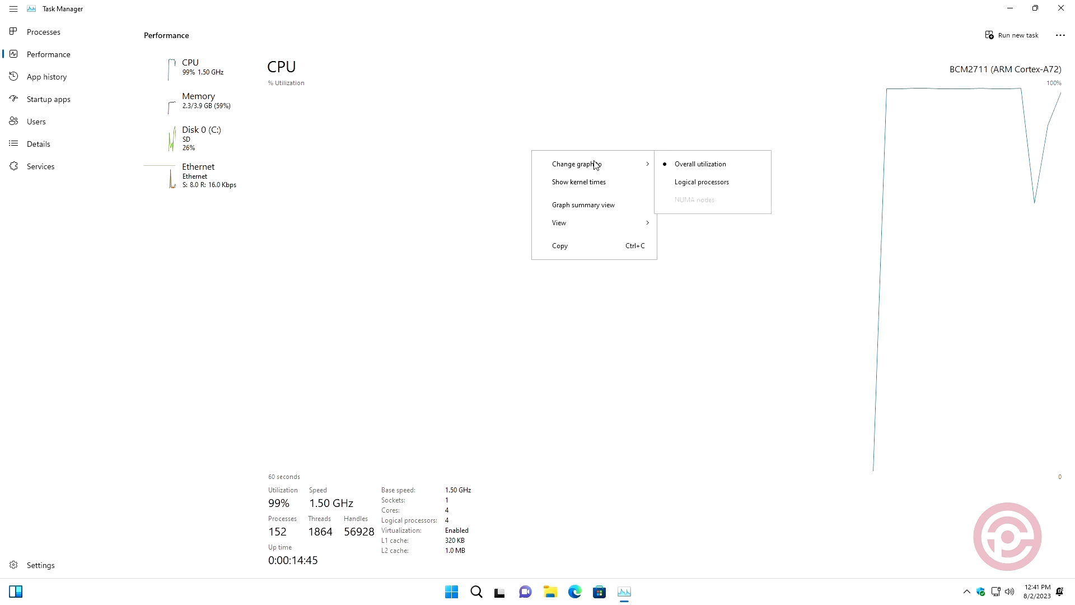
left_click(706, 183)
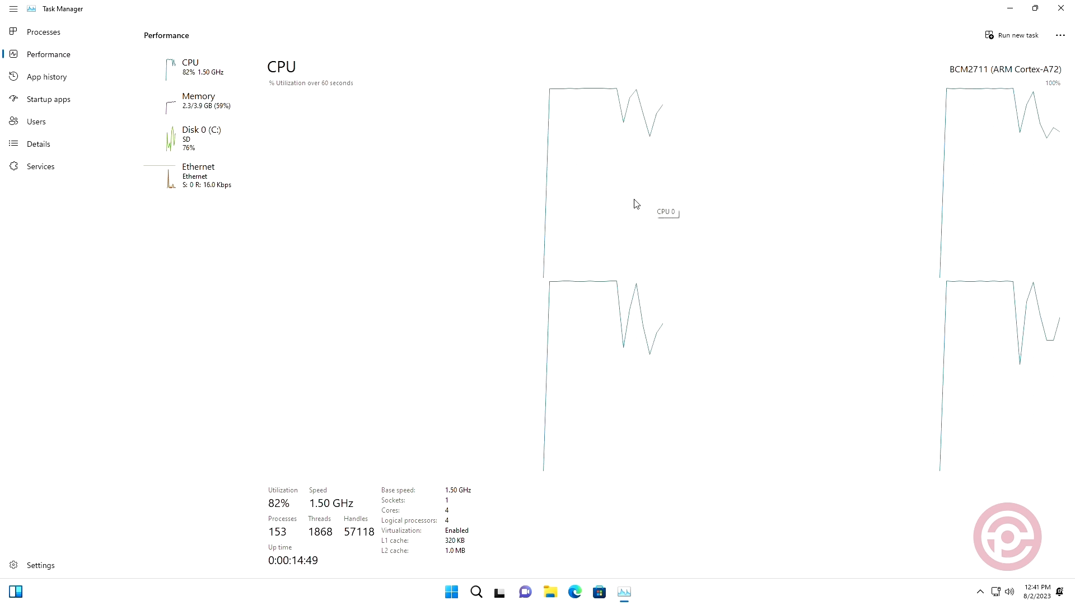
Review the memory, Disk 0 (C:) and Ethernet performance in Task Manager, then close it.
left_click(184, 112)
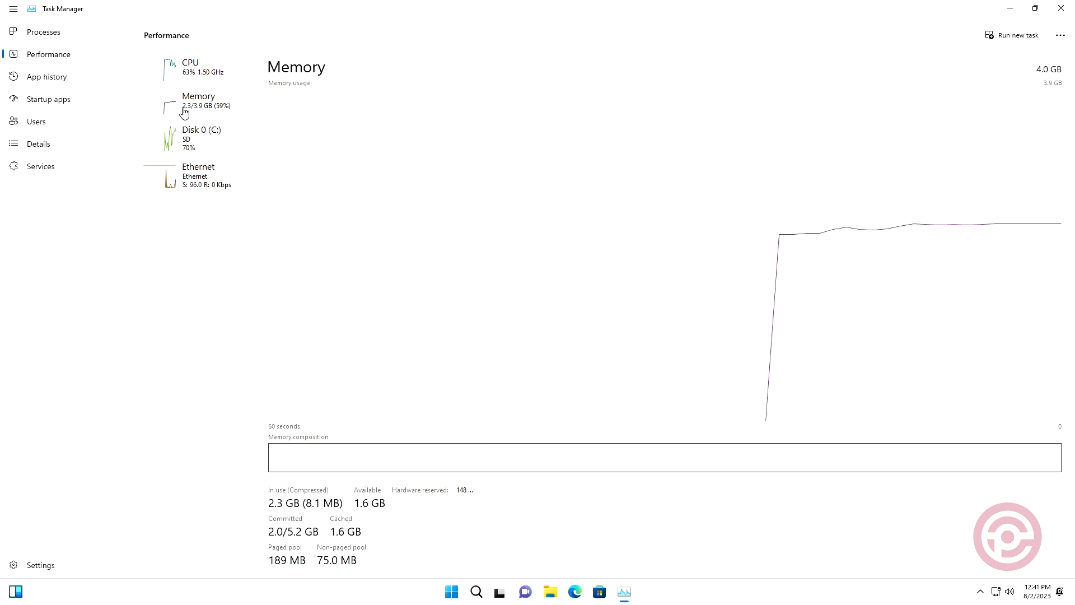
left_click(185, 147)
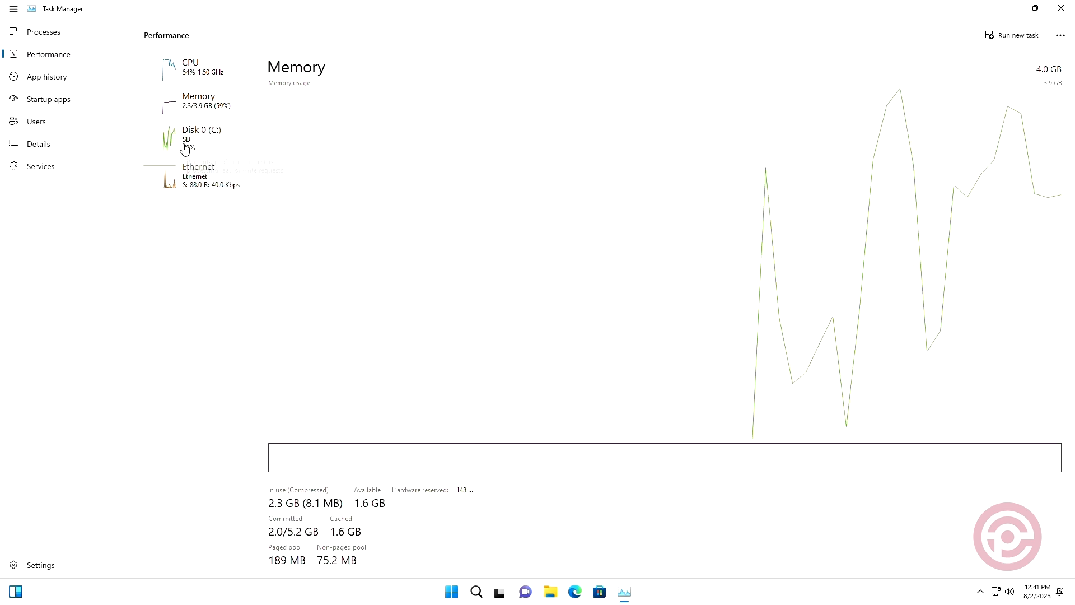
left_click(191, 196)
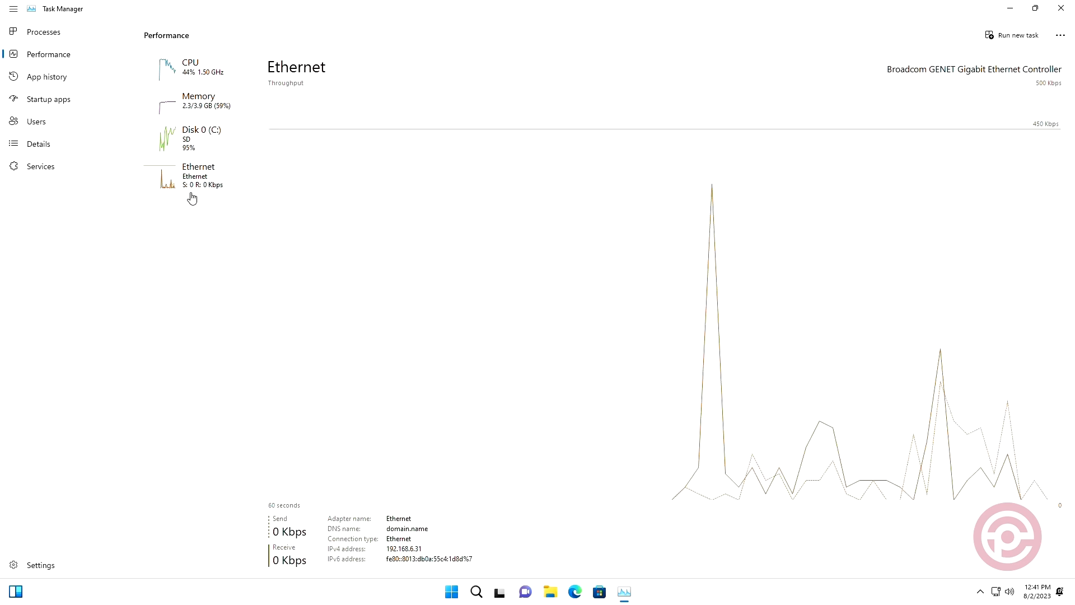
left_click(1061, 8)
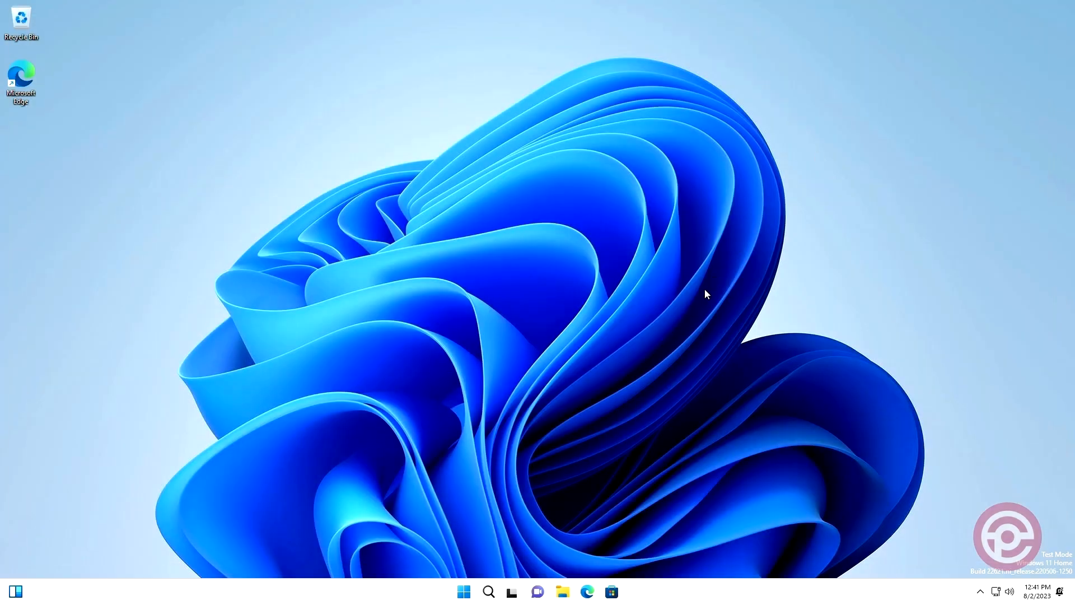
left_click(465, 599)
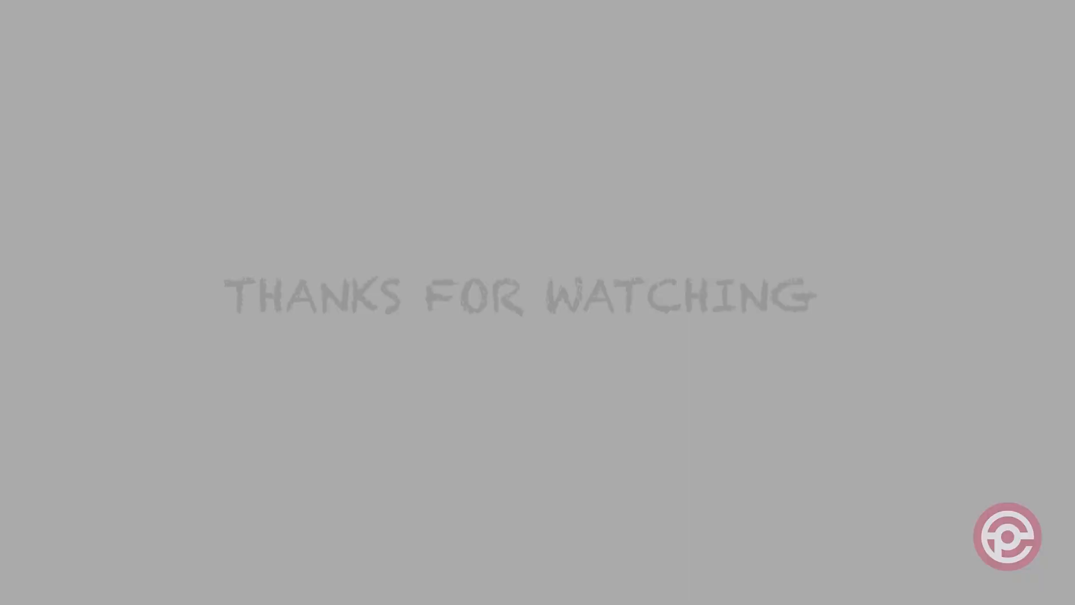